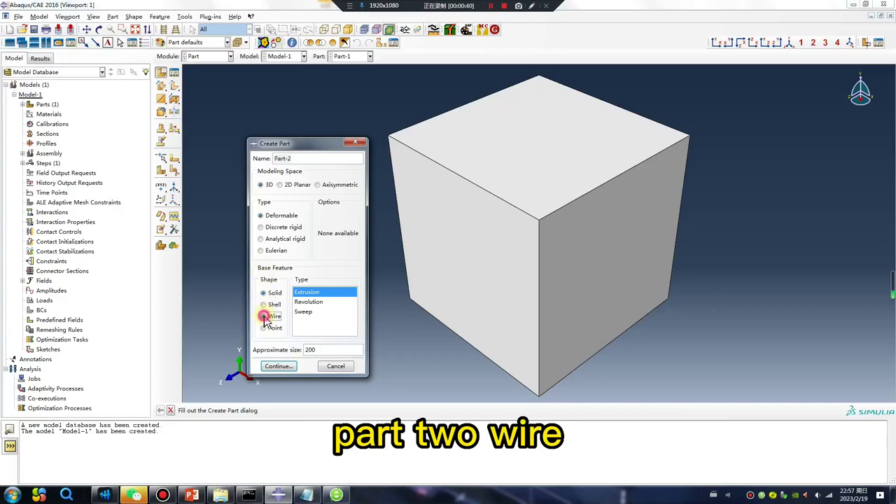
Step: Create the 3D wire part Part-2 by sketching a vertical line about 20 units long upward from the origin
{"action": "left_click", "coordinate": [277, 366]}
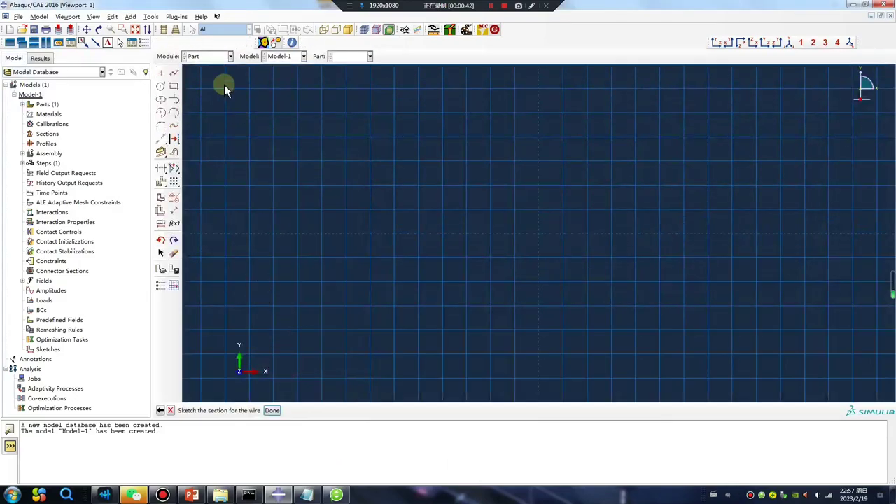
{"action": "left_click", "coordinate": [174, 72]}
{"action": "left_click", "coordinate": [539, 235]}
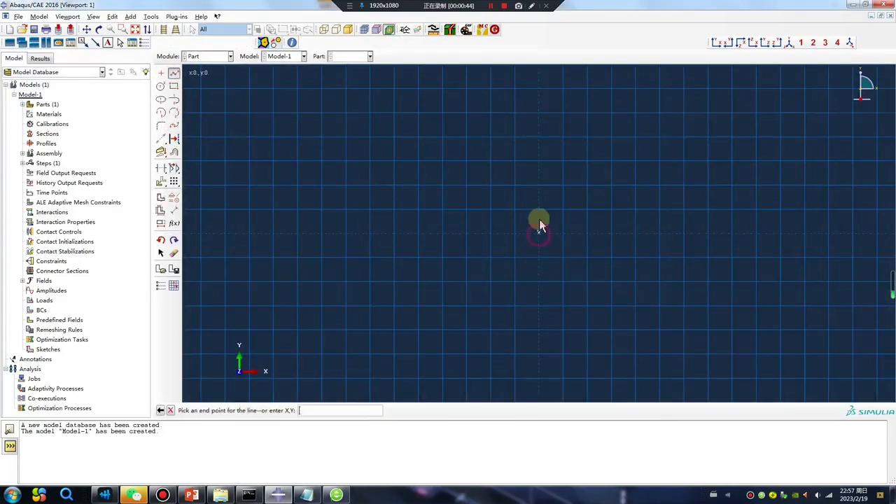
{"action": "left_click", "coordinate": [540, 136]}
{"action": "middle_click", "coordinate": [389, 259]}
{"action": "middle_click", "coordinate": [388, 257]}
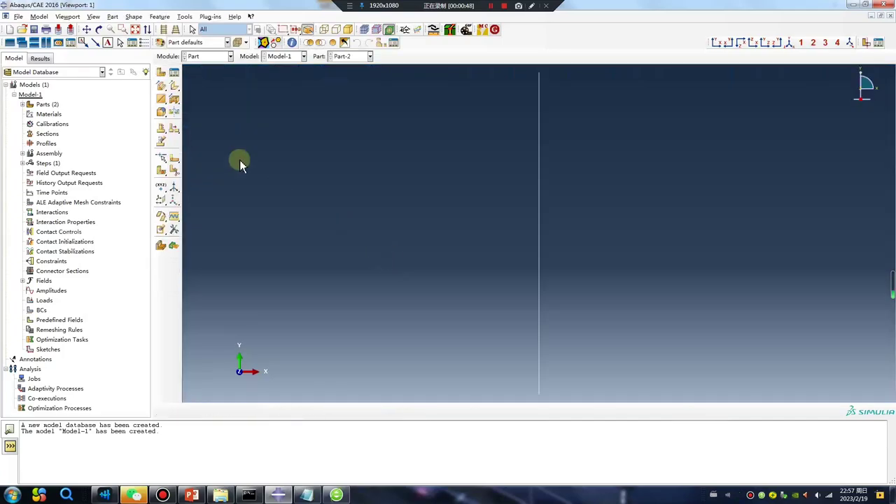
Step: Seed Part-2 with an approximate global size of 1 and mesh the wire
{"action": "left_click", "coordinate": [217, 58]}
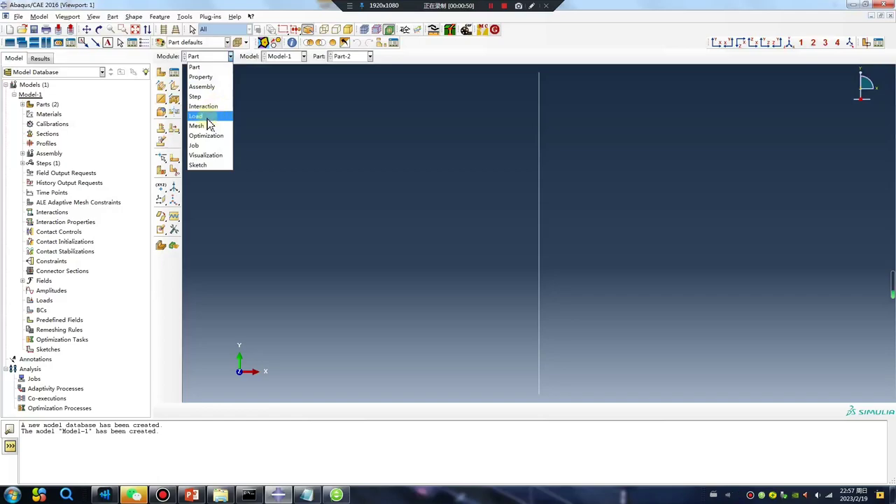
{"action": "left_click", "coordinate": [209, 125]}
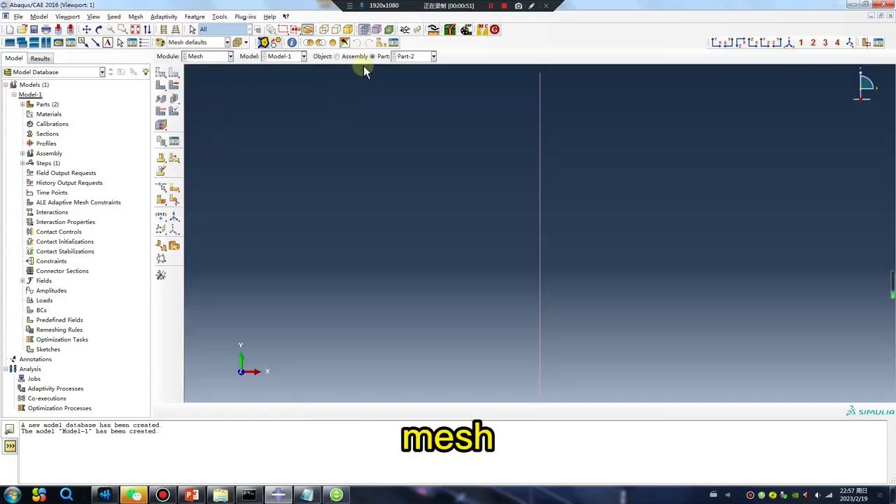
{"action": "left_click", "coordinate": [161, 72]}
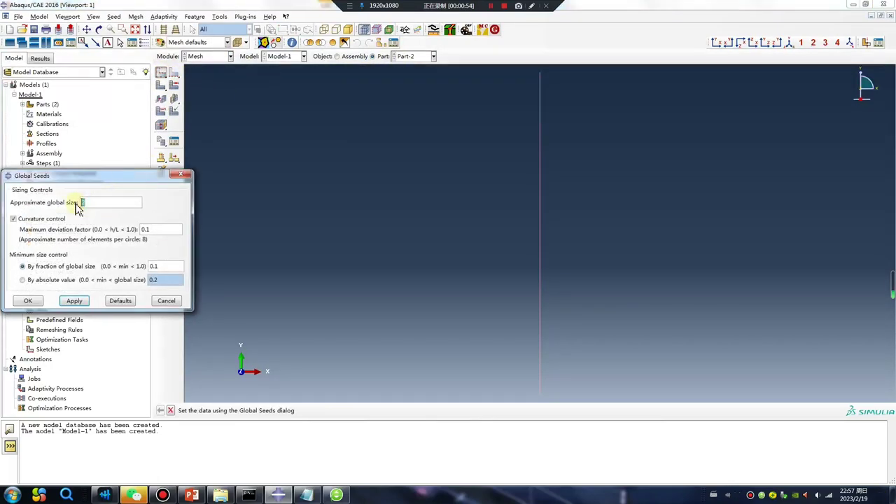
{"action": "type", "text": "1"}
{"action": "left_click", "coordinate": [74, 302]}
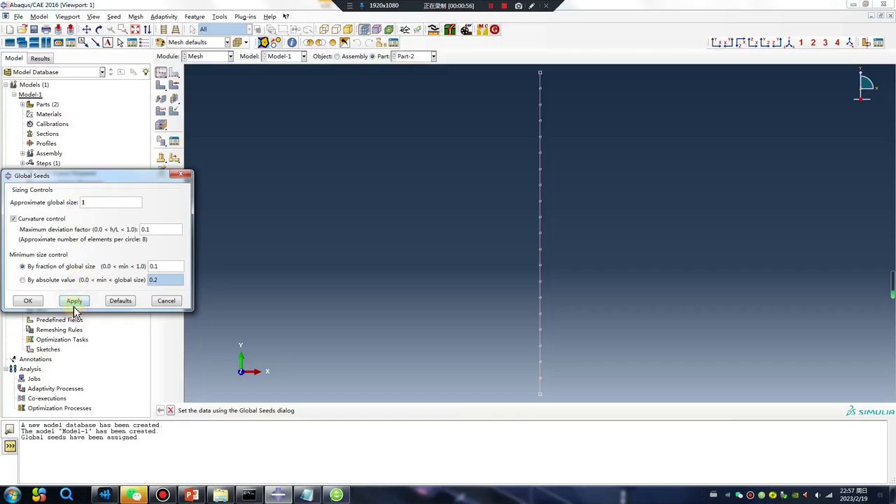
{"action": "left_click", "coordinate": [28, 300]}
{"action": "left_click", "coordinate": [161, 98]}
{"action": "middle_click", "coordinate": [200, 123]}
Step: Seed the cube Part-1 with the proposed global size and mesh it
{"action": "left_click", "coordinate": [413, 56]}
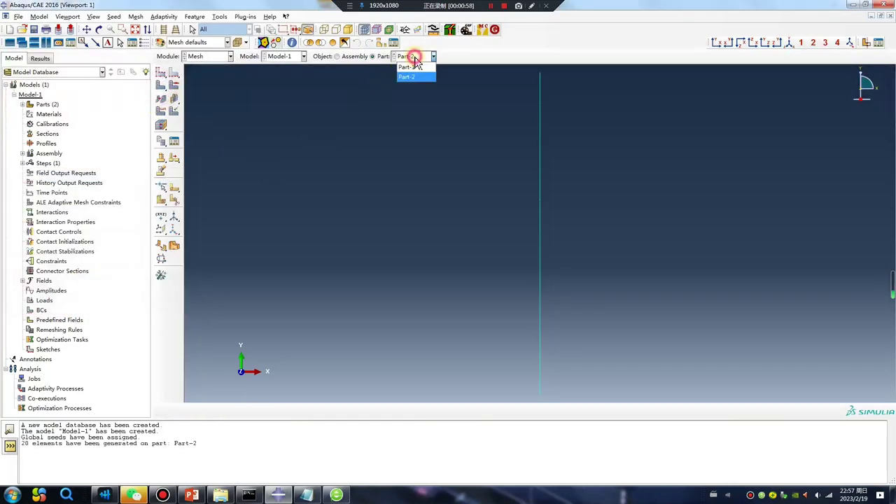
{"action": "left_click", "coordinate": [407, 67]}
{"action": "left_click", "coordinate": [161, 73]}
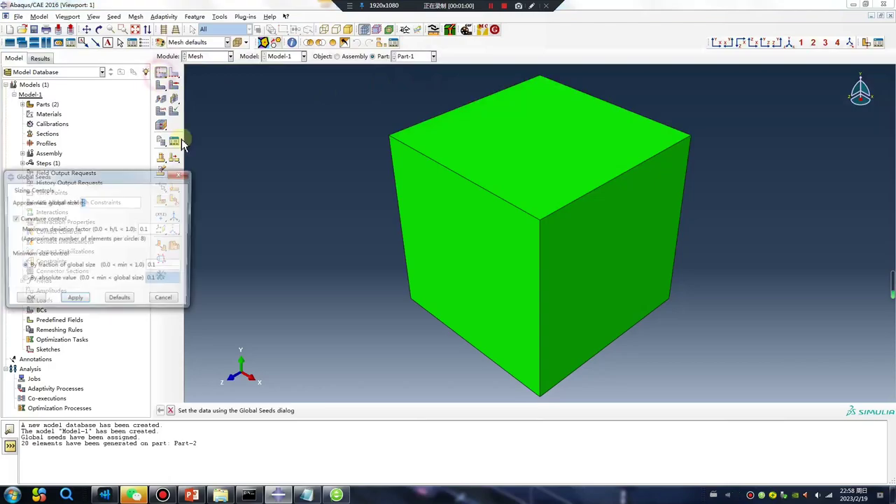
{"action": "left_click", "coordinate": [28, 301]}
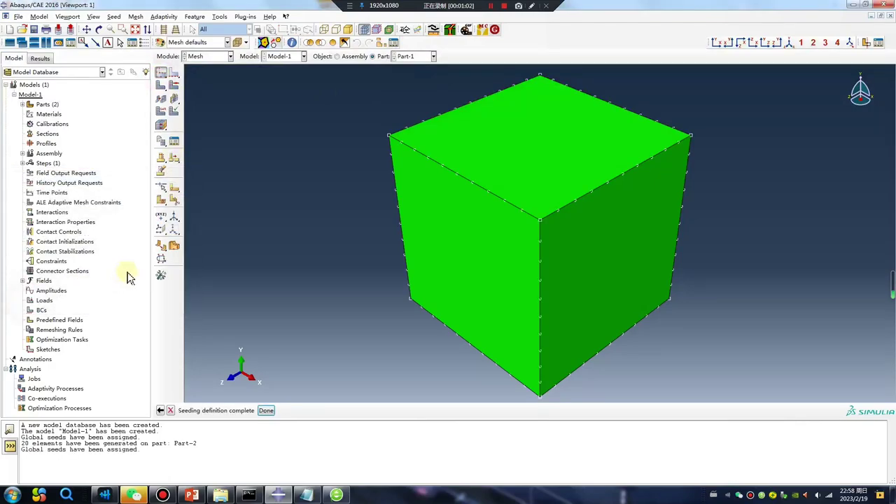
{"action": "left_click", "coordinate": [174, 105]}
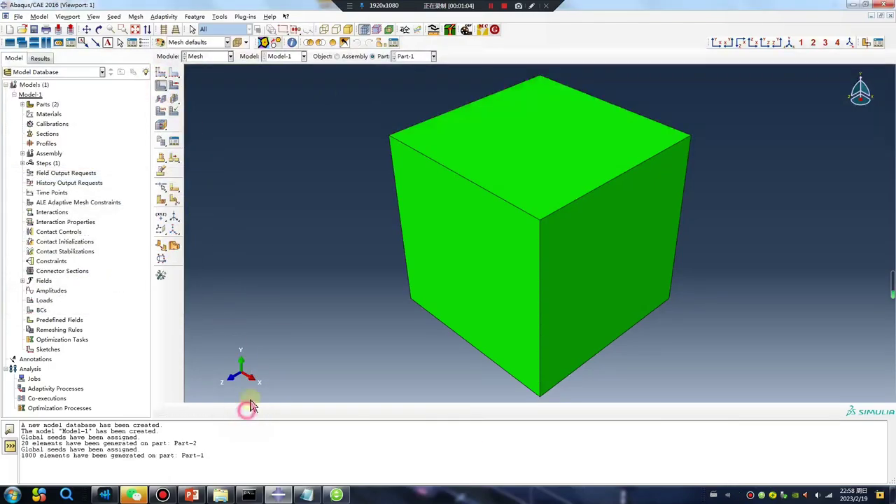
{"action": "left_click", "coordinate": [245, 410]}
Step: Create assembly instances of both Part-1 and Part-2
{"action": "left_click", "coordinate": [214, 56]}
{"action": "left_click", "coordinate": [210, 87]}
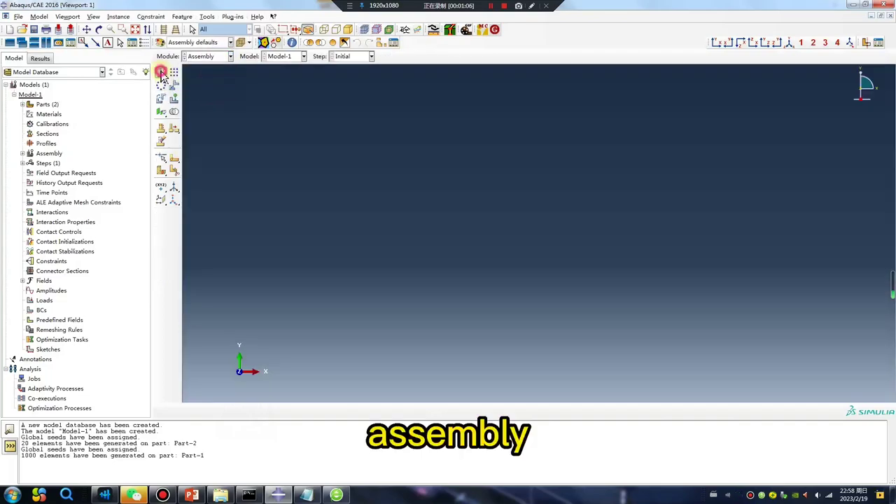
{"action": "left_click", "coordinate": [162, 73]}
{"action": "left_click", "coordinate": [38, 185]}
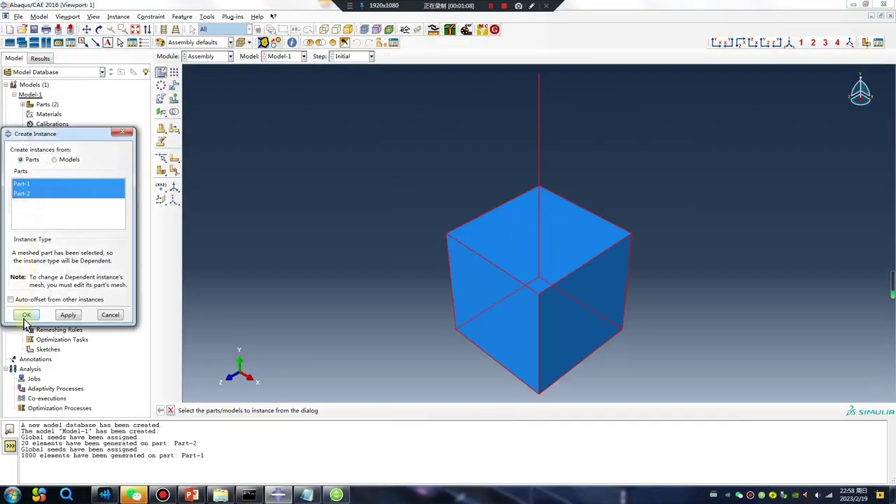
{"action": "left_click", "coordinate": [26, 314]}
{"action": "left_click_drag", "start_coordinate": [371, 273], "coordinate": [476, 242], "text": "ctrl+alt"}
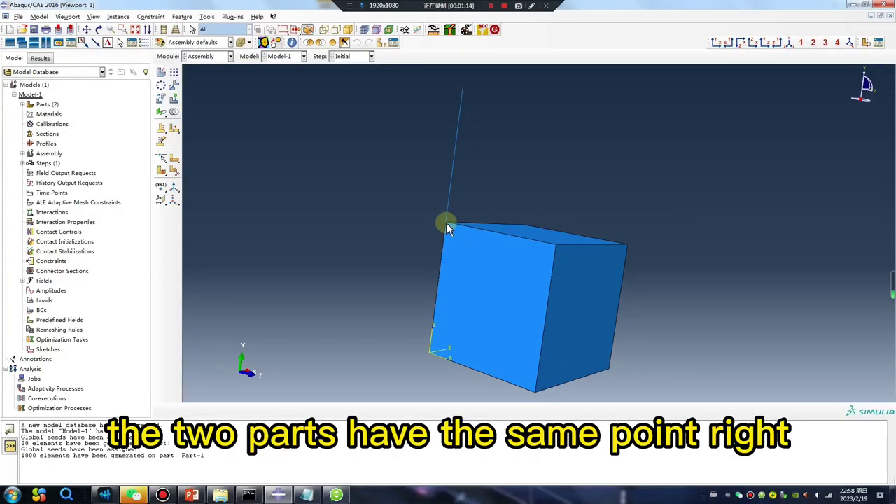
Step: Turn on node labels and native mesh display in all assembly-related modules, and examine the labels where the wire meets the cube
{"action": "left_click", "coordinate": [94, 16]}
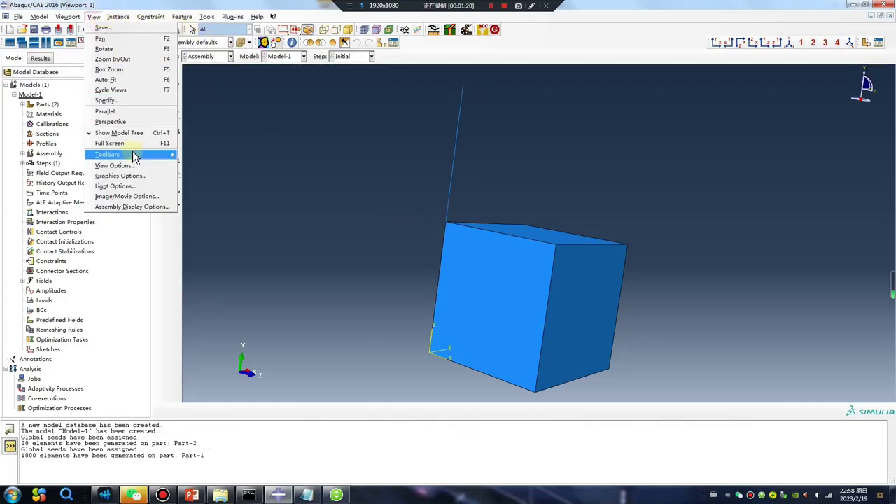
{"action": "mouse_move", "coordinate": [136, 156]}
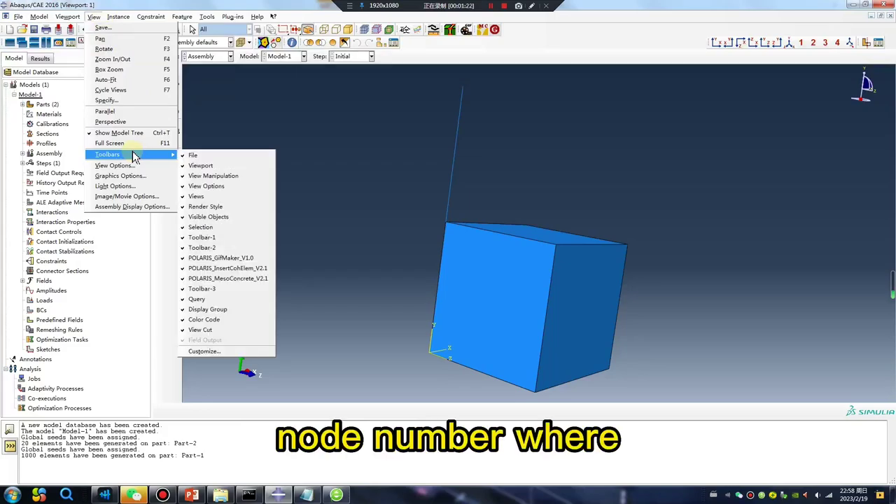
{"action": "left_click", "coordinate": [132, 207]}
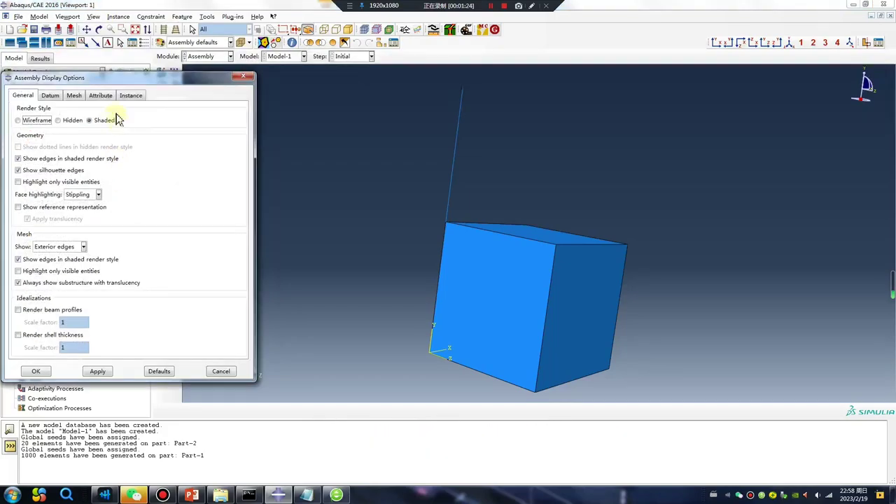
{"action": "left_click", "coordinate": [74, 96]}
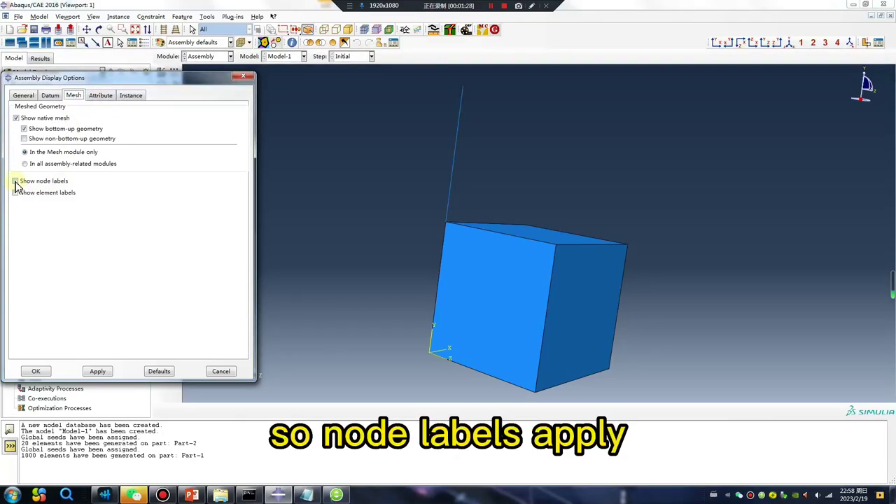
{"action": "left_click", "coordinate": [98, 371]}
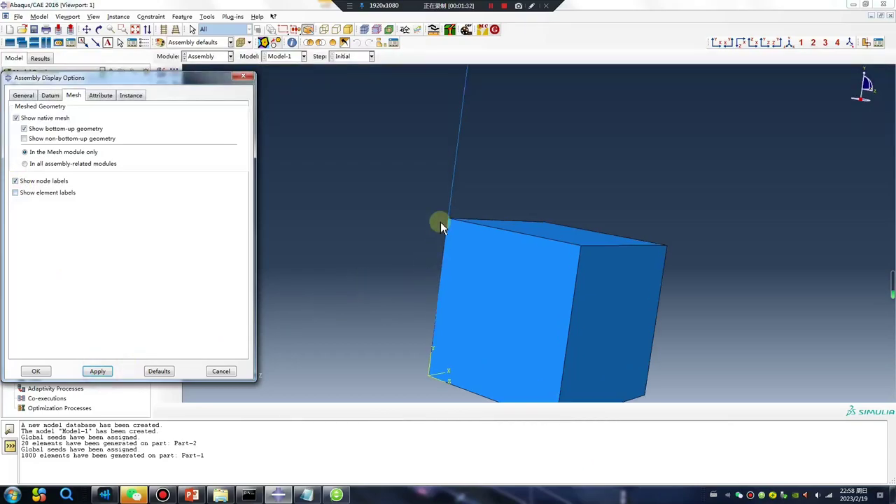
{"action": "left_click", "coordinate": [25, 163]}
{"action": "left_click", "coordinate": [97, 371]}
{"action": "scroll", "coordinate": [451, 254], "scroll_direction": "up", "scroll_amount": 6}
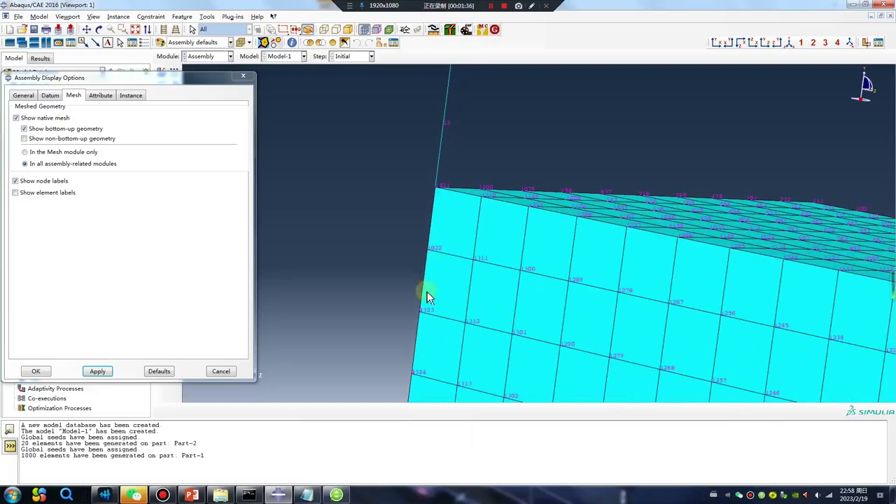
{"action": "scroll", "coordinate": [420, 320], "scroll_direction": "up", "scroll_amount": 3}
{"action": "scroll", "coordinate": [419, 321], "scroll_direction": "down", "scroll_amount": 2}
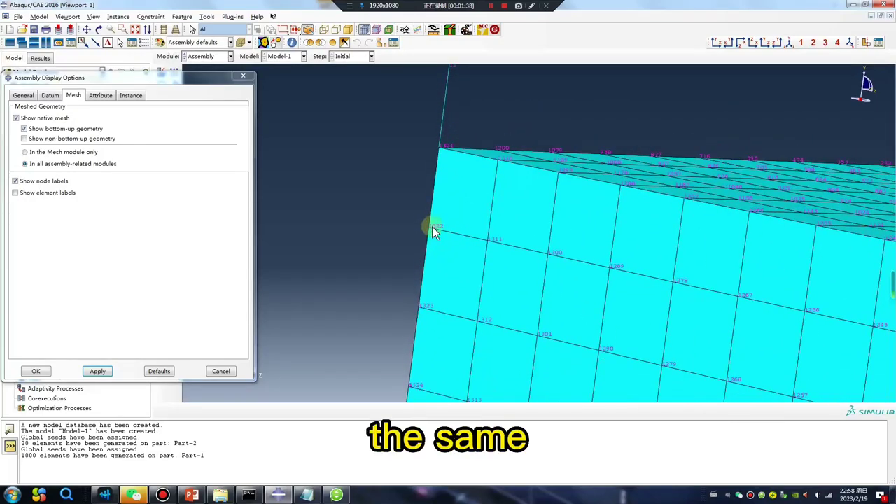
{"action": "scroll", "coordinate": [448, 196], "scroll_direction": "down", "scroll_amount": 1}
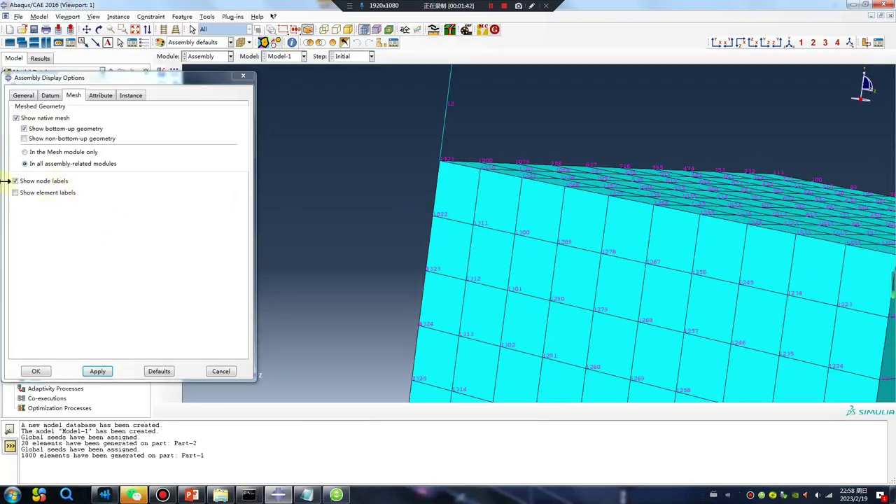
Step: Hide the node labels in the assembly display and close the display options
{"action": "left_click", "coordinate": [14, 181]}
{"action": "left_click", "coordinate": [97, 371]}
{"action": "left_click", "coordinate": [36, 370]}
{"action": "left_click_drag", "start_coordinate": [420, 252], "coordinate": [240, 86], "text": "ctrl+alt"}
Step: Examine the cube in the Part module and the wire's position along the meshed cube in the assembly
{"action": "left_click", "coordinate": [200, 56]}
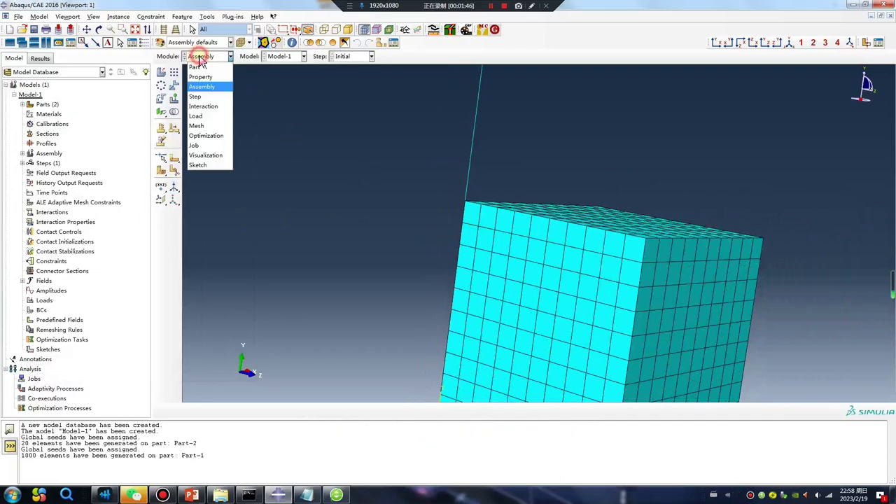
{"action": "left_click", "coordinate": [196, 67]}
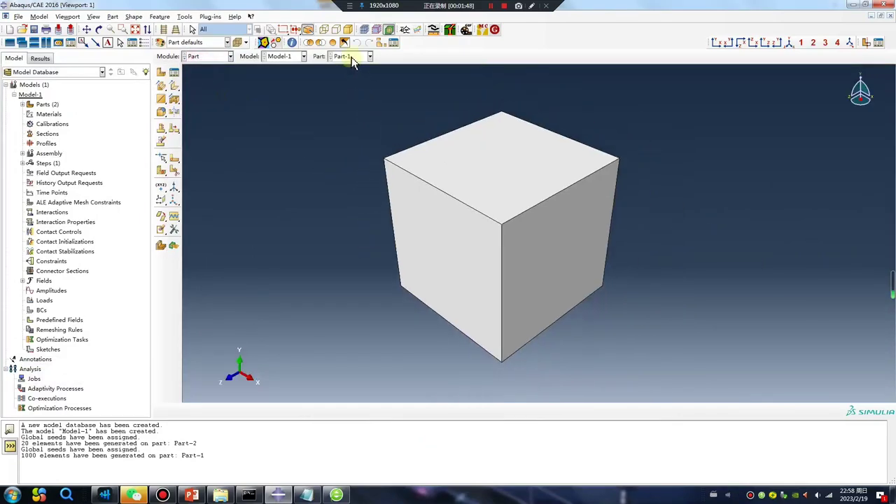
{"action": "left_click", "coordinate": [201, 57]}
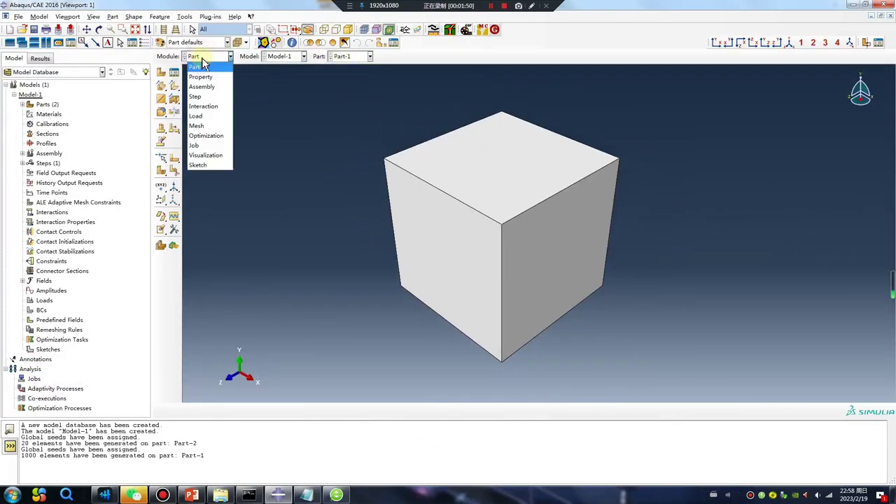
{"action": "left_click", "coordinate": [320, 136]}
{"action": "left_click", "coordinate": [208, 57]}
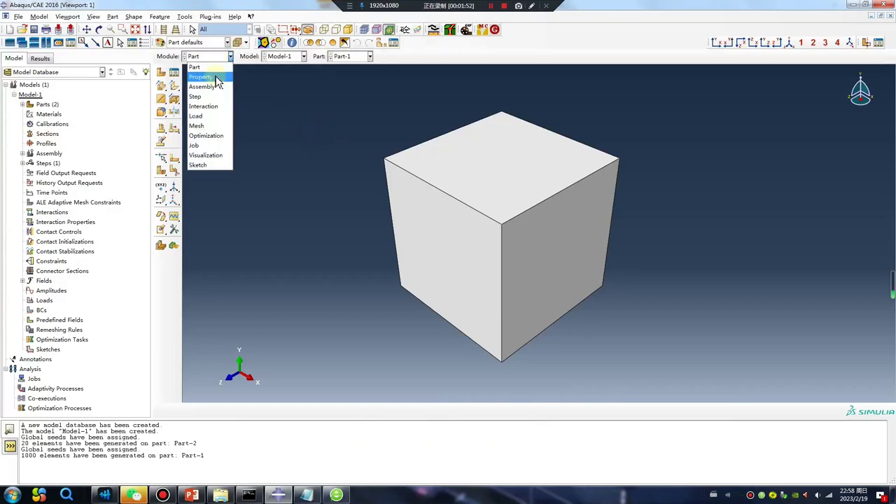
{"action": "left_click", "coordinate": [208, 88]}
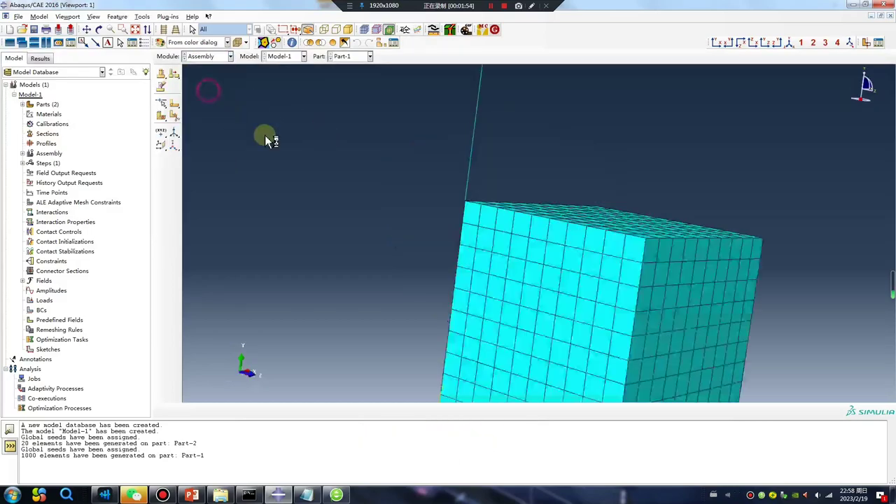
{"action": "left_click_drag", "start_coordinate": [371, 262], "coordinate": [483, 286]}
{"action": "left_click_drag", "start_coordinate": [546, 300], "coordinate": [445, 305]}
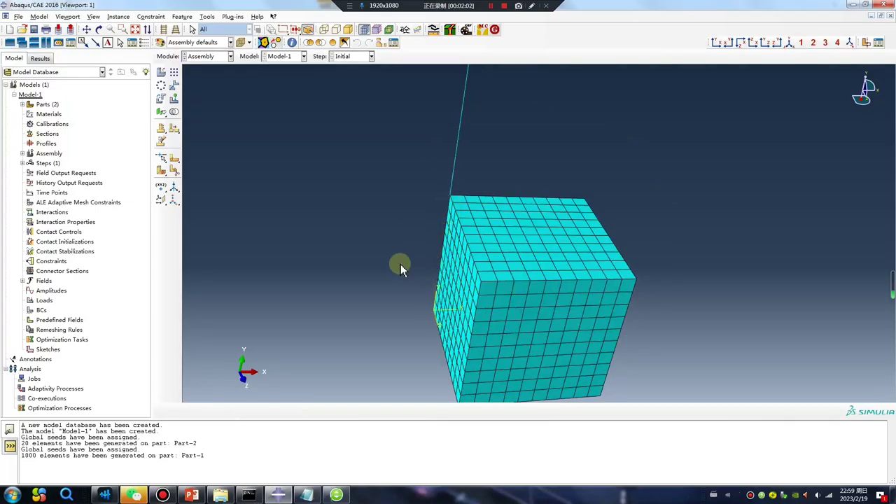
Step: Start a node-type set named Set-100 on the cube Part-1
{"action": "left_click", "coordinate": [203, 56]}
{"action": "left_click", "coordinate": [198, 65]}
{"action": "left_click_drag", "start_coordinate": [523, 267], "coordinate": [415, 226]}
{"action": "key", "text": "y"}
{"action": "left_click", "coordinate": [189, 18]}
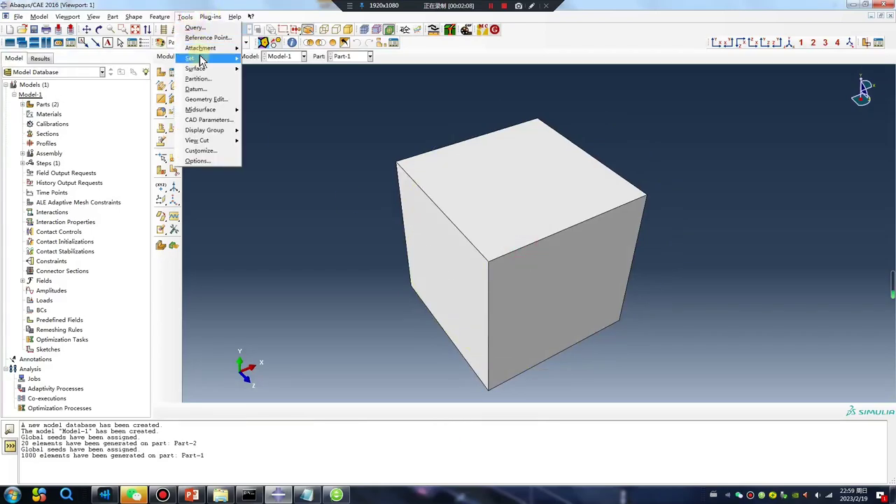
{"action": "mouse_move", "coordinate": [200, 60]}
{"action": "left_click", "coordinate": [259, 73]}
{"action": "left_click", "coordinate": [59, 147]}
{"action": "left_click", "coordinate": [51, 120]}
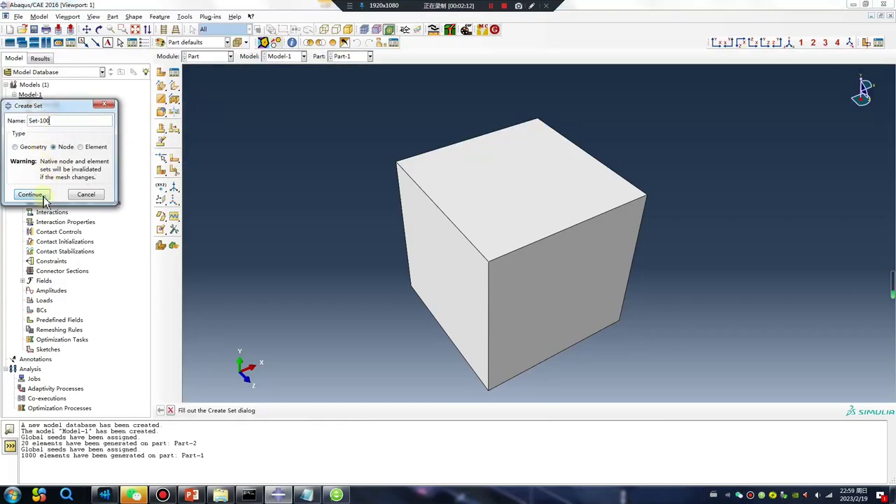
{"action": "left_click", "coordinate": [30, 193]}
Step: Select the nodes along the cube's vertical edge by feature edge and complete the set
{"action": "left_click", "coordinate": [309, 410]}
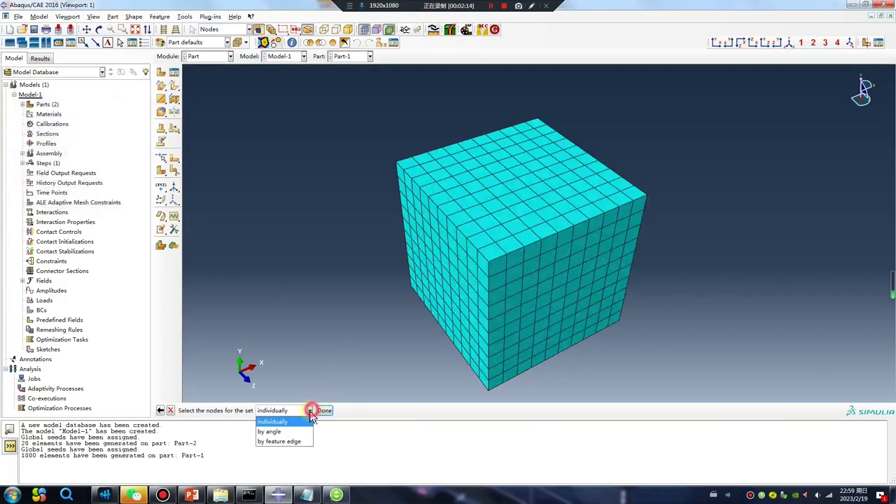
{"action": "left_click", "coordinate": [285, 440]}
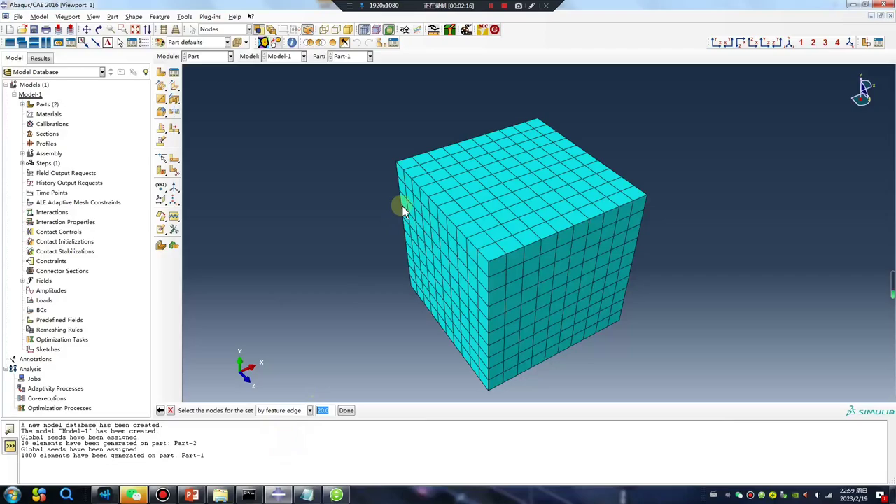
{"action": "mouse_move", "coordinate": [402, 210]}
{"action": "left_mouse_down", "text": "ctrl+alt"}
{"action": "mouse_move", "coordinate": [500, 252]}
{"action": "mouse_move", "coordinate": [404, 217]}
{"action": "left_mouse_up", "text": "ctrl+alt"}
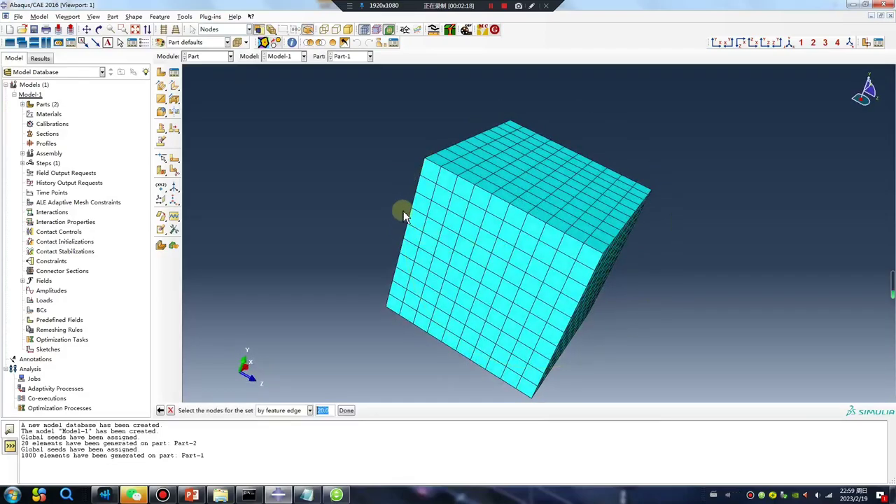
{"action": "middle_click", "coordinate": [329, 255]}
Step: Switch to the wire Part-2 and start a node-type set named Set-100 on it
{"action": "left_click", "coordinate": [369, 56]}
{"action": "left_click", "coordinate": [343, 76]}
{"action": "left_click", "coordinate": [184, 16]}
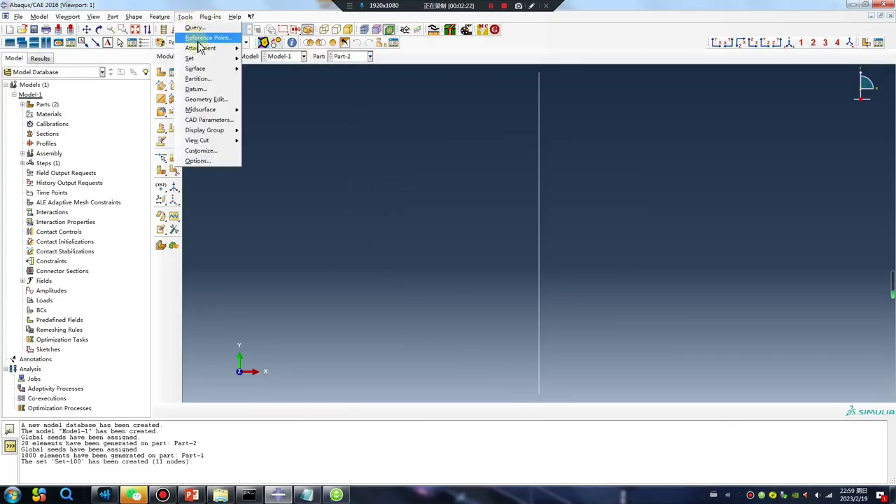
{"action": "mouse_move", "coordinate": [210, 56]}
{"action": "left_click", "coordinate": [262, 74]}
{"action": "left_click", "coordinate": [53, 146]}
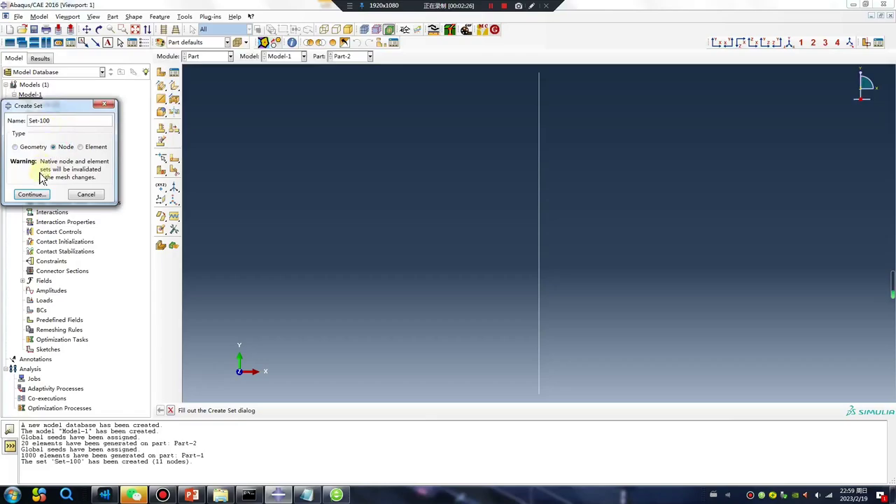
{"action": "left_click", "coordinate": [31, 195]}
Step: Change the node selection method to individual picking, select all nodes along the wire, and complete the set
{"action": "scroll", "coordinate": [370, 259], "scroll_direction": "up", "scroll_amount": 3}
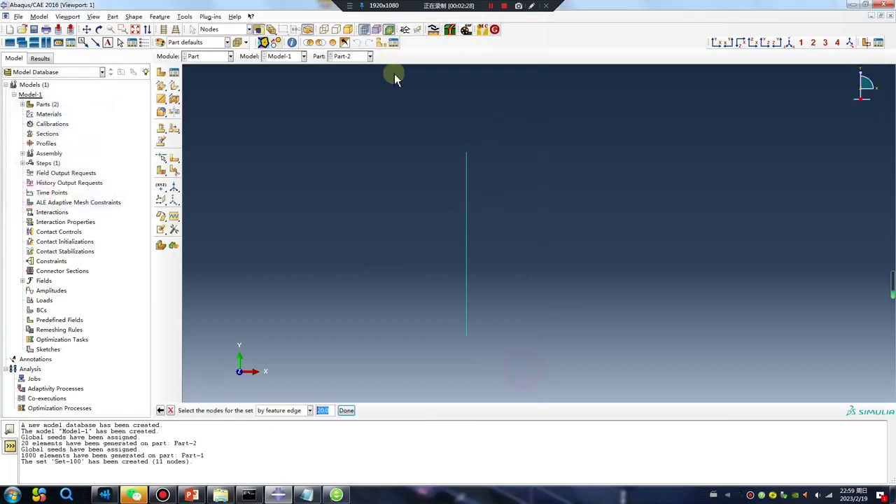
{"action": "left_click", "coordinate": [309, 410]}
{"action": "left_click", "coordinate": [290, 418]}
{"action": "left_click_drag", "start_coordinate": [421, 96], "coordinate": [537, 348]}
{"action": "middle_click", "coordinate": [382, 304]}
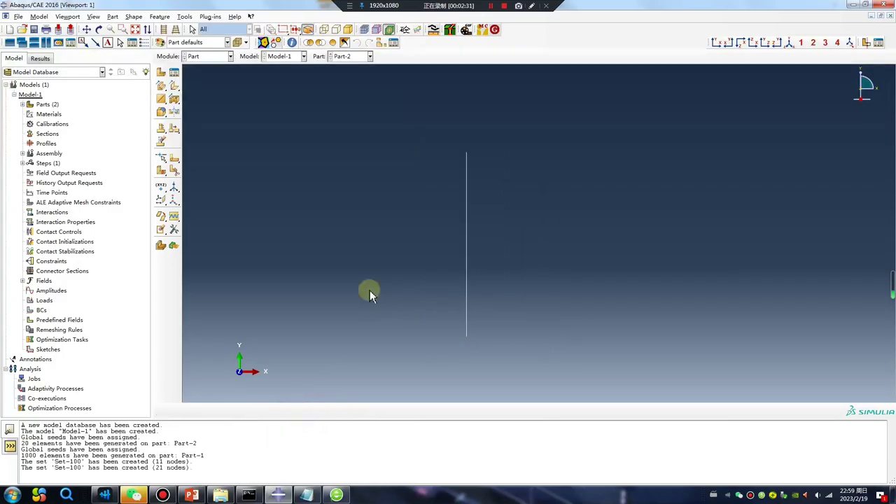
Step: In the Assembly module, highlight Part-1-1.Set-100 and Part-2-1.Set-100 in turn to check their node locations
{"action": "left_click", "coordinate": [219, 58]}
{"action": "left_click", "coordinate": [202, 86]}
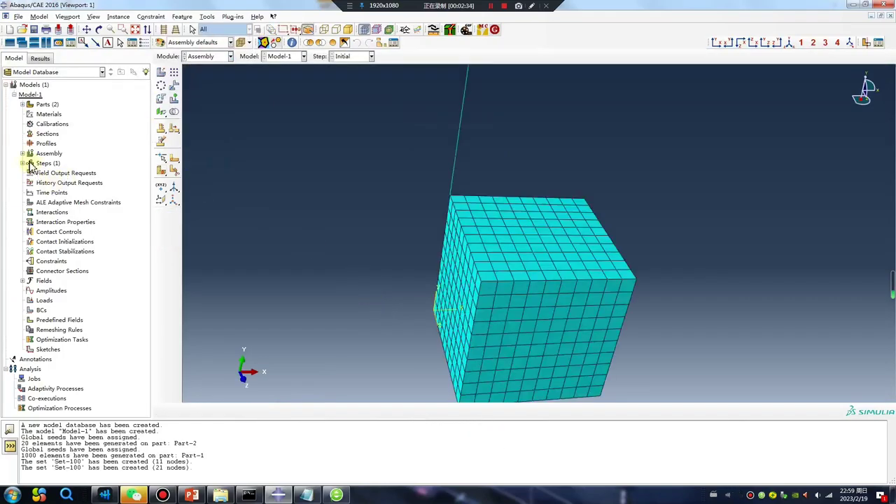
{"action": "left_click", "coordinate": [22, 153]}
{"action": "left_click", "coordinate": [30, 163]}
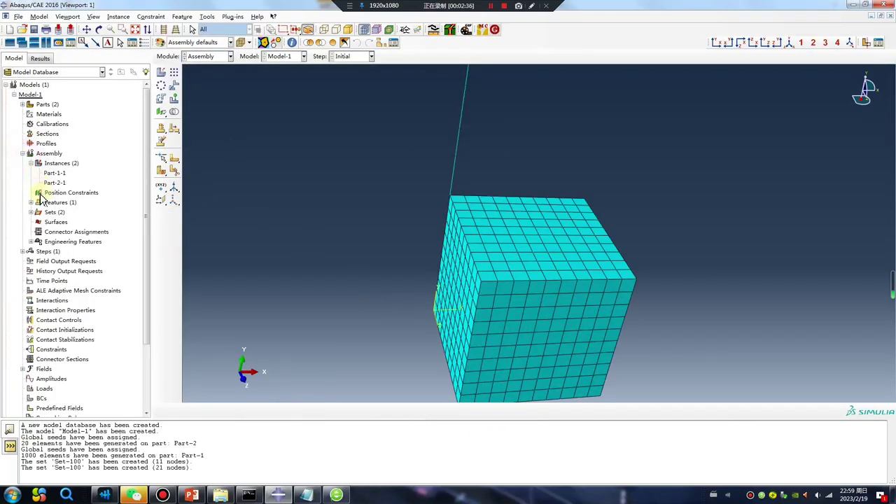
{"action": "left_click", "coordinate": [31, 213]}
{"action": "left_click", "coordinate": [82, 222]}
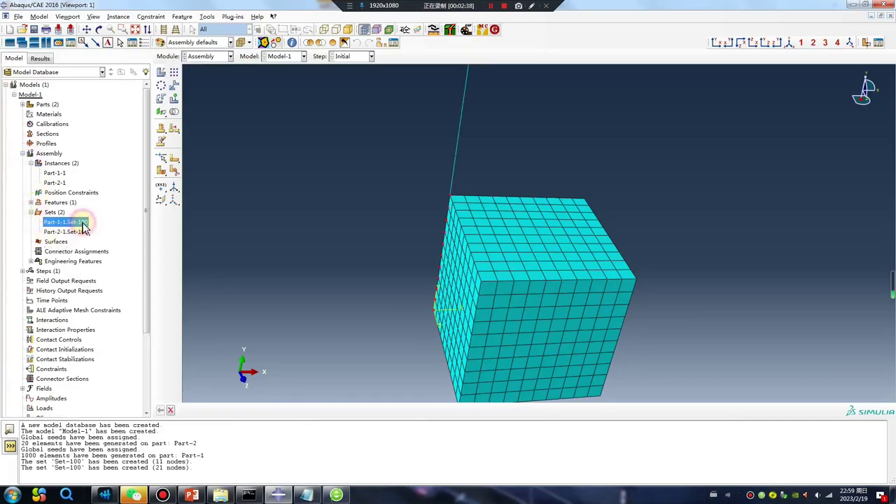
{"action": "left_click", "coordinate": [82, 231]}
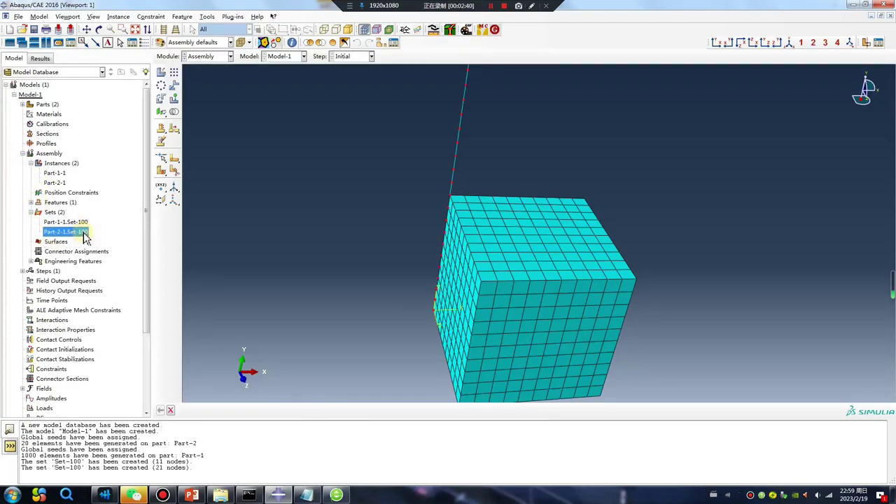
{"action": "left_click_drag", "start_coordinate": [566, 300], "coordinate": [580, 250], "text": "ctrl+alt"}
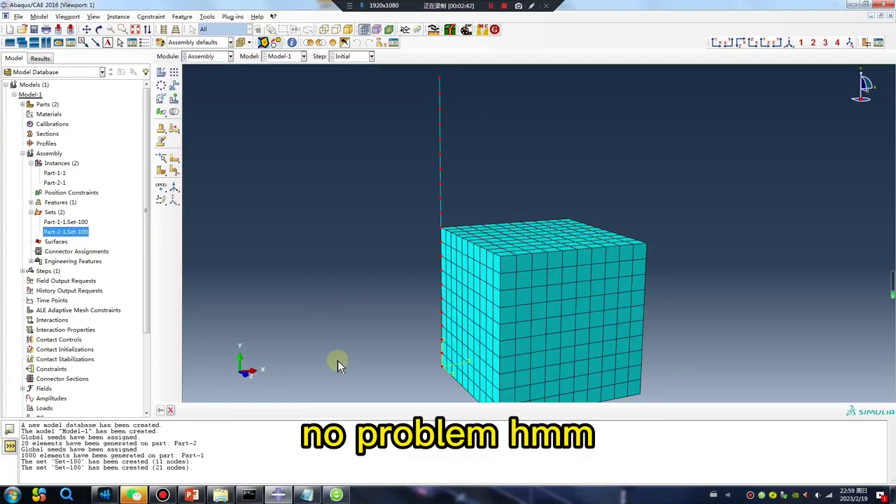
Step: Switch to the browser to view the "# 88 Abaqus Tutorial# Connector script" listing on the CAE Master channel, and return to Abaqus/CAE
{"action": "mouse_move", "coordinate": [337, 495]}
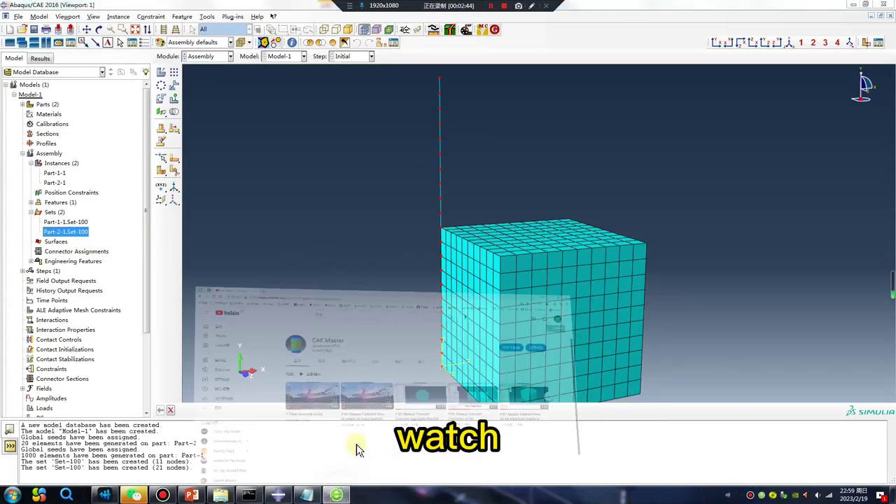
{"action": "left_click", "coordinate": [357, 449]}
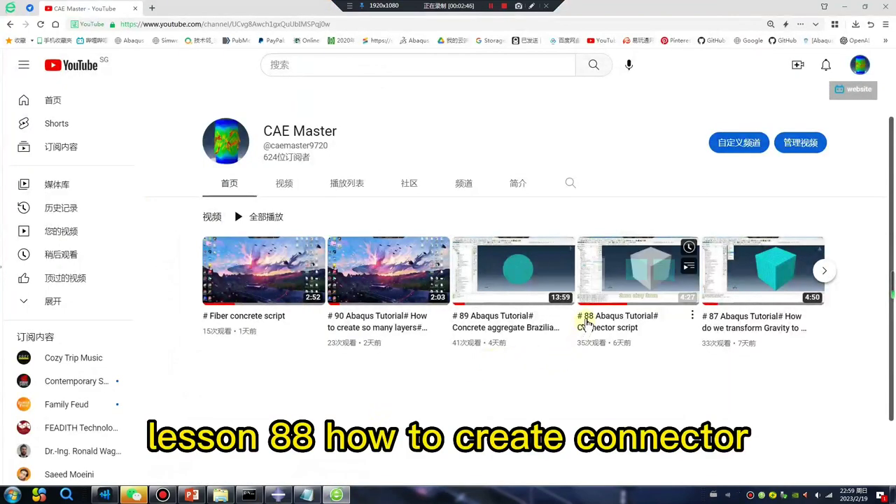
{"action": "left_click", "coordinate": [845, 6]}
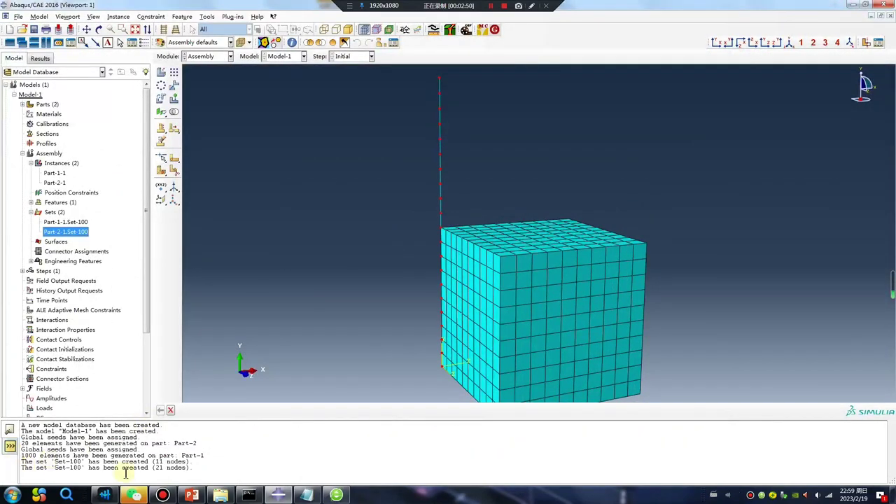
Step: Copy the whole connector script from 批量连接器弹簧脚本2.py in Notepad and run it in the Abaqus/CAE command line interface
{"action": "left_click", "coordinate": [307, 497]}
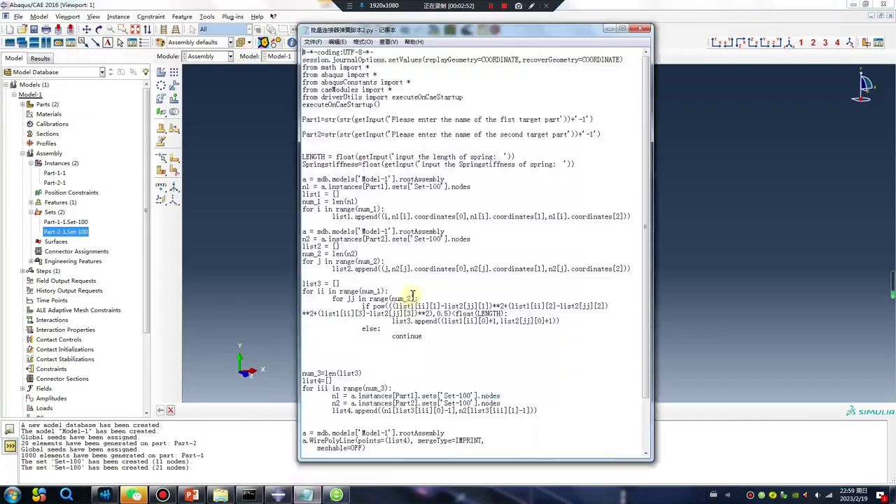
{"action": "key", "text": "ctrl+a"}
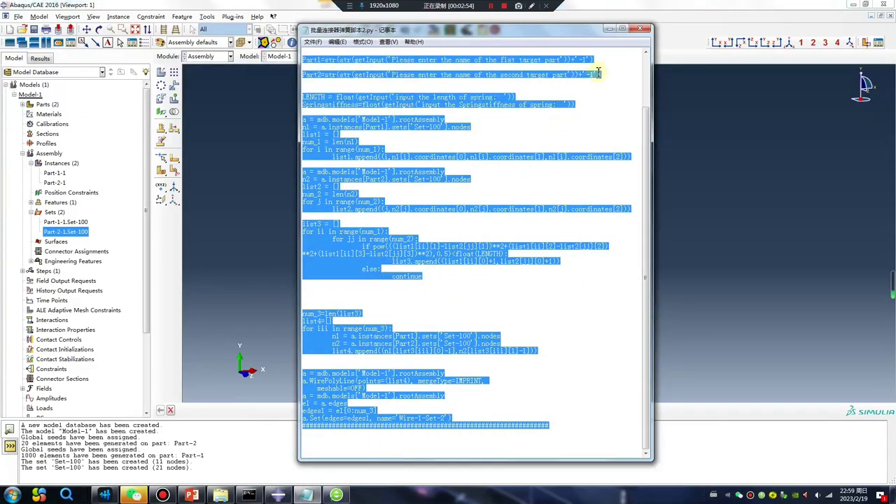
{"action": "left_click", "coordinate": [609, 30]}
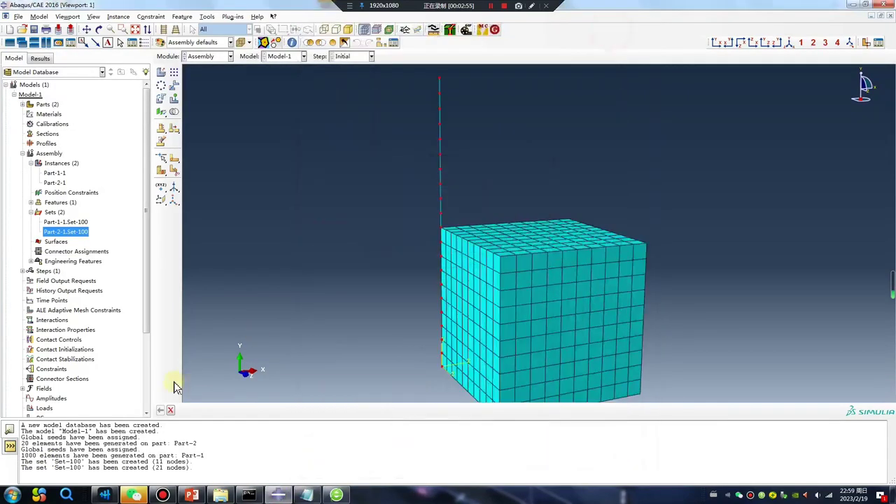
{"action": "left_click", "coordinate": [10, 446]}
{"action": "key", "text": "ctrl+v"}
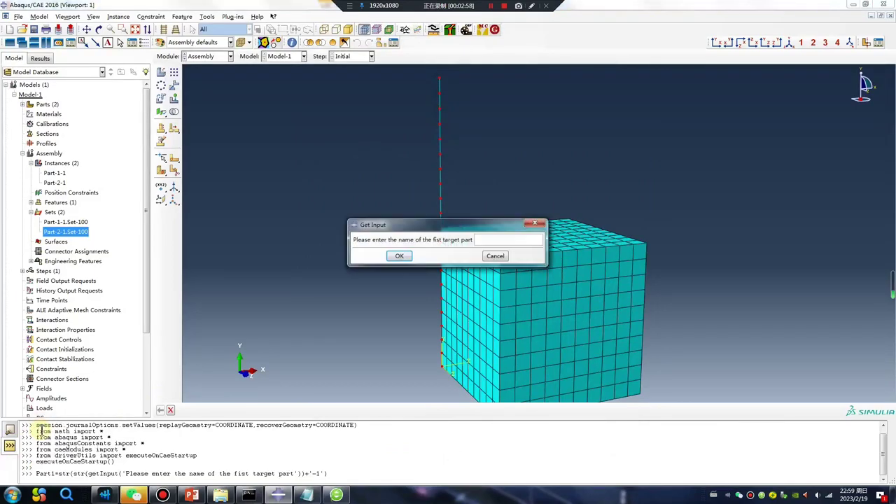
Step: Enter Part-1 as the script's first target part and Part-2 as its second target part
{"action": "type", "text": "Part"}
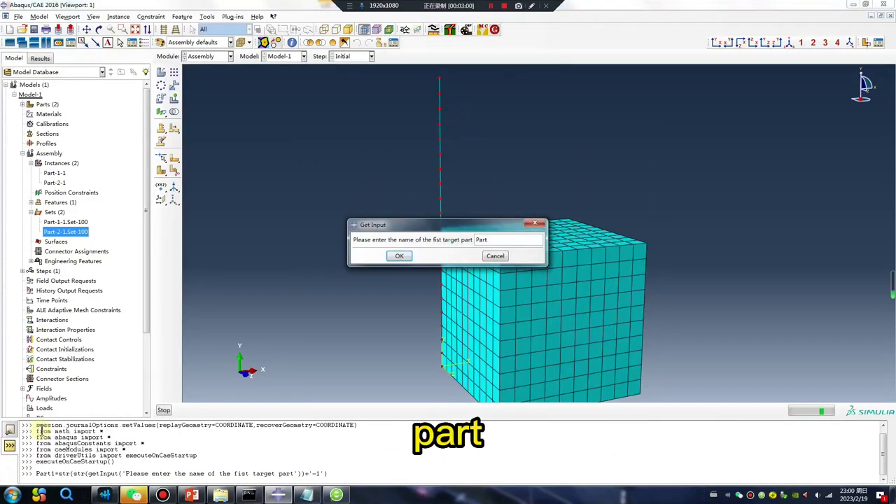
{"action": "type", "text": "-"}
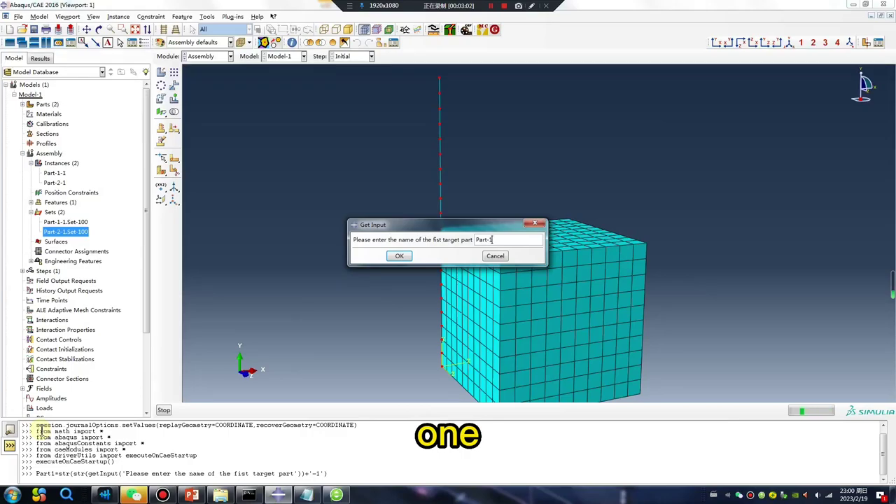
{"action": "type", "text": "1"}
{"action": "key", "text": "Return"}
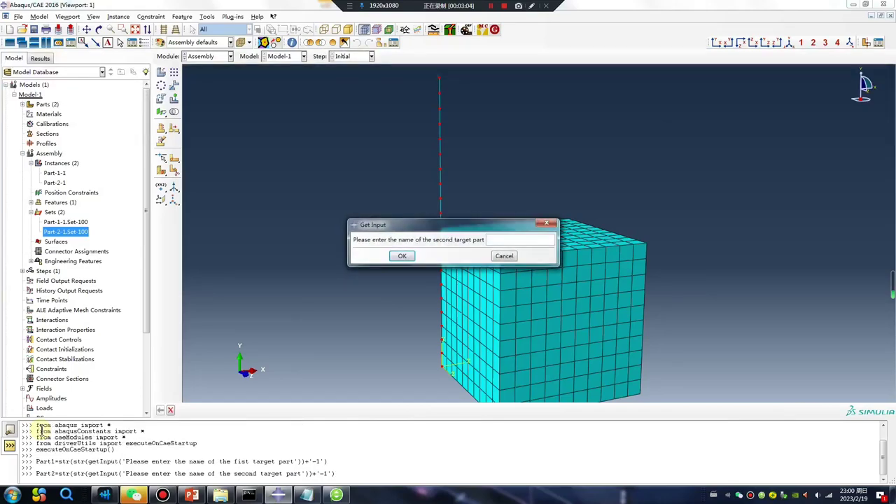
{"action": "type", "text": "Part-2"}
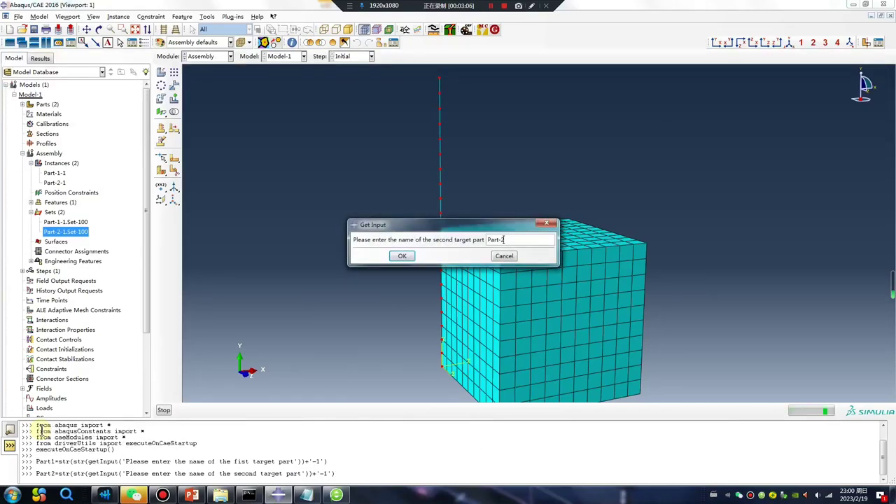
{"action": "key", "text": "Return"}
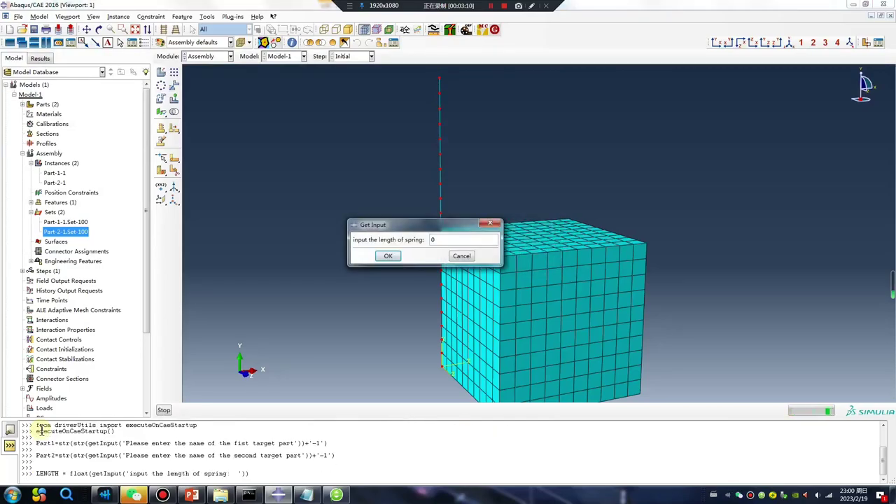
Step: Confirm the spring length for the script and set the spring stiffness to 10
{"action": "key", "text": "Return"}
{"action": "type", "text": "10"}
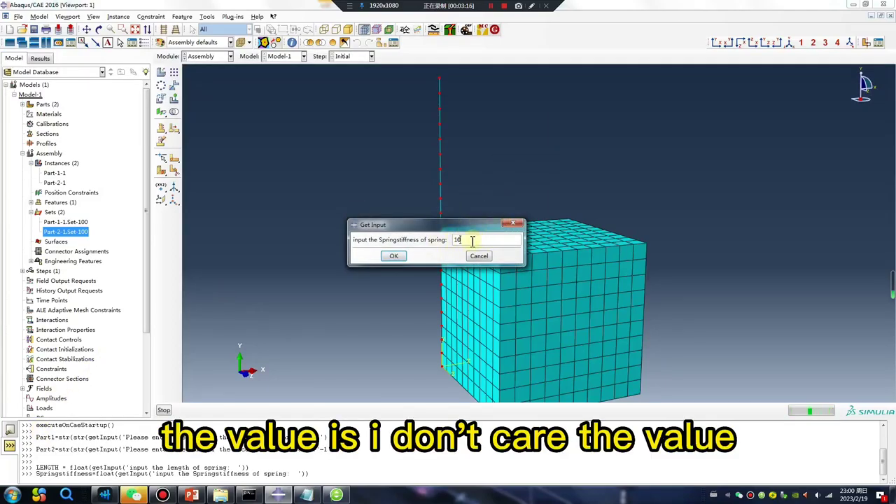
{"action": "key", "text": "Return"}
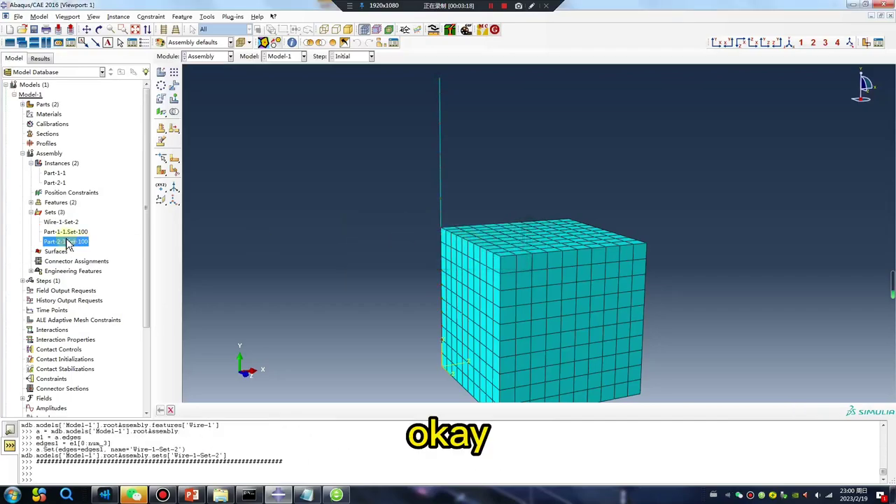
Step: In the Step module, create a Static, General step named Step-1 after Initial with the default settings
{"action": "left_click", "coordinate": [207, 56]}
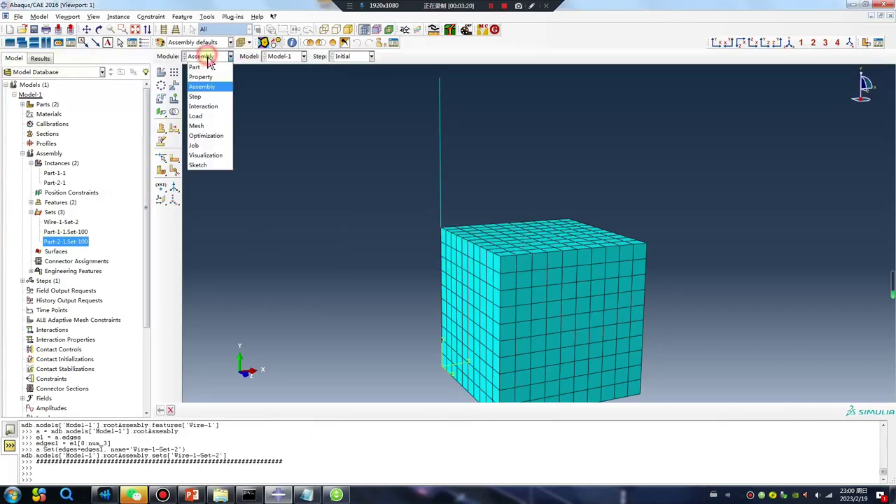
{"action": "left_click", "coordinate": [202, 96]}
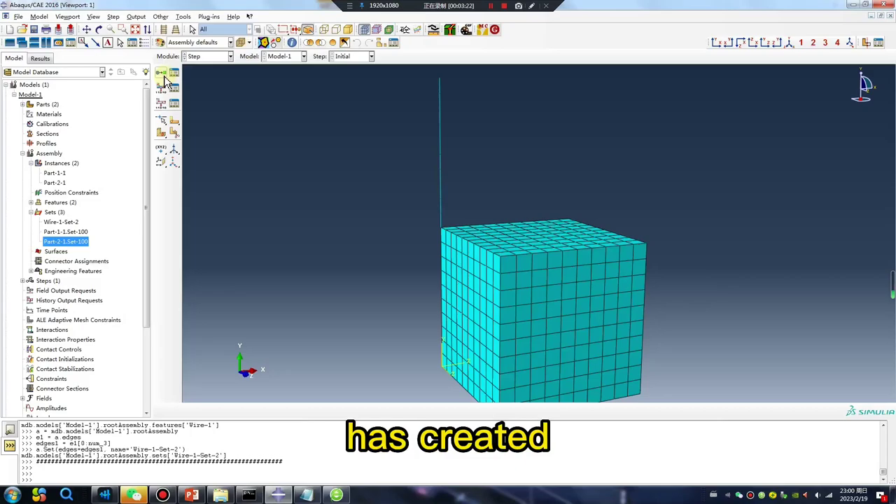
{"action": "left_click", "coordinate": [161, 73]}
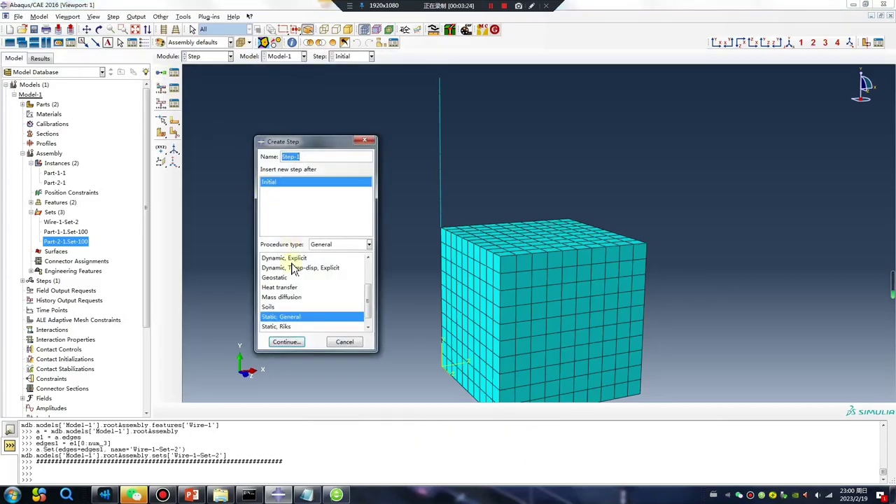
{"action": "left_click", "coordinate": [286, 342]}
{"action": "left_click", "coordinate": [122, 366]}
Step: Switch to the Interaction module and highlight the Wire-1 feature of the assembly
{"action": "left_click", "coordinate": [213, 57]}
{"action": "left_click", "coordinate": [203, 106]}
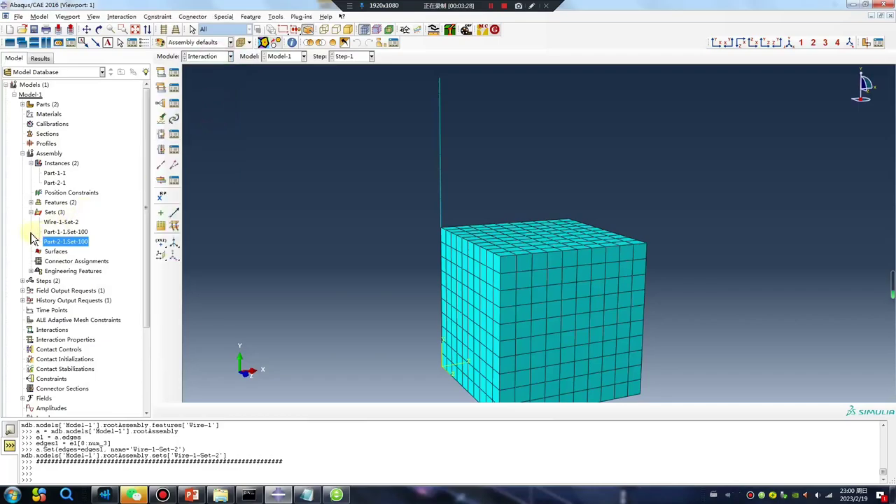
{"action": "left_click", "coordinate": [30, 203]}
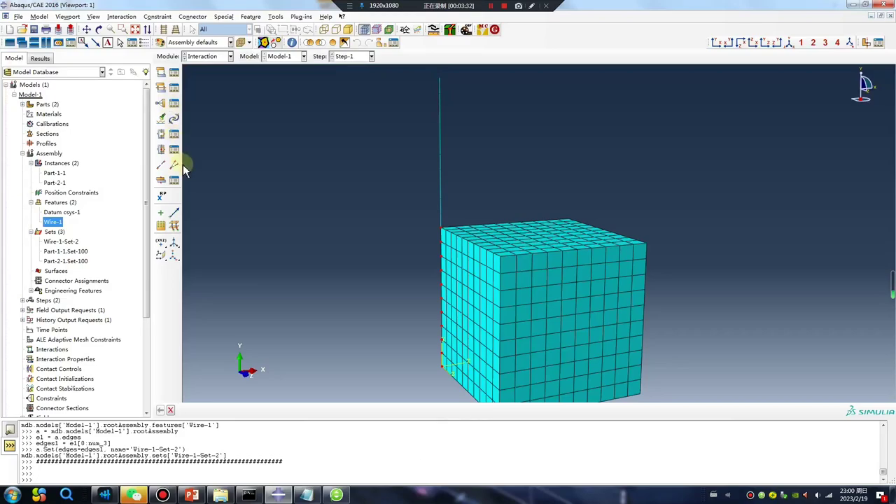
Step: Switch to PowerPoint to view the title slide on bond slip in 3 directions, and return to Abaqus/CAE
{"action": "left_click", "coordinate": [191, 494]}
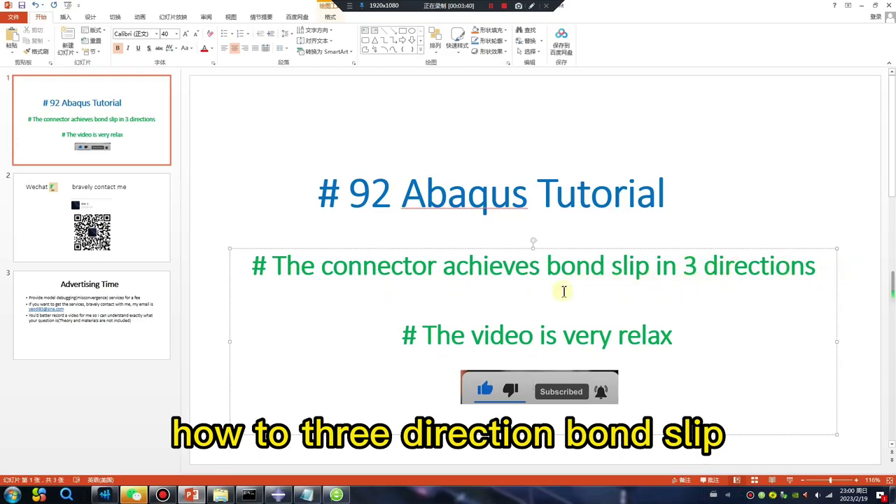
{"action": "left_click", "coordinate": [284, 498]}
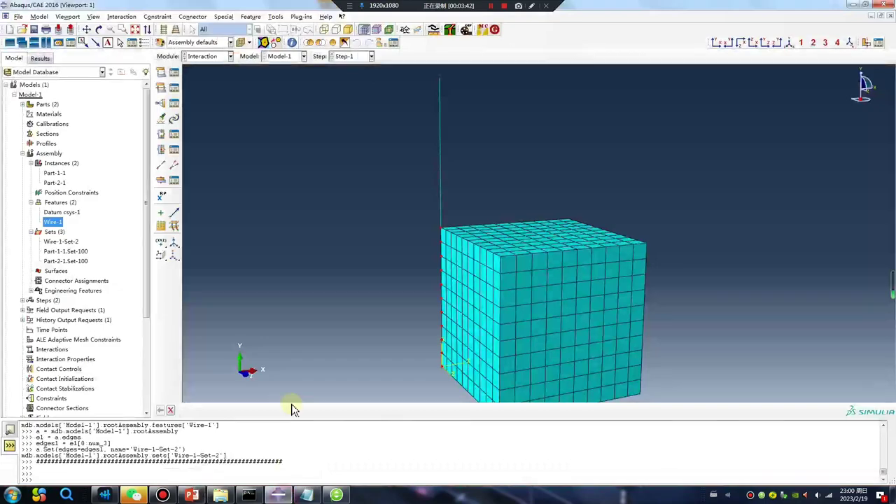
Step: Create a Basic connector section with Cartesian translational and Rotation rotational types, checking its connection type diagram
{"action": "left_click", "coordinate": [162, 152]}
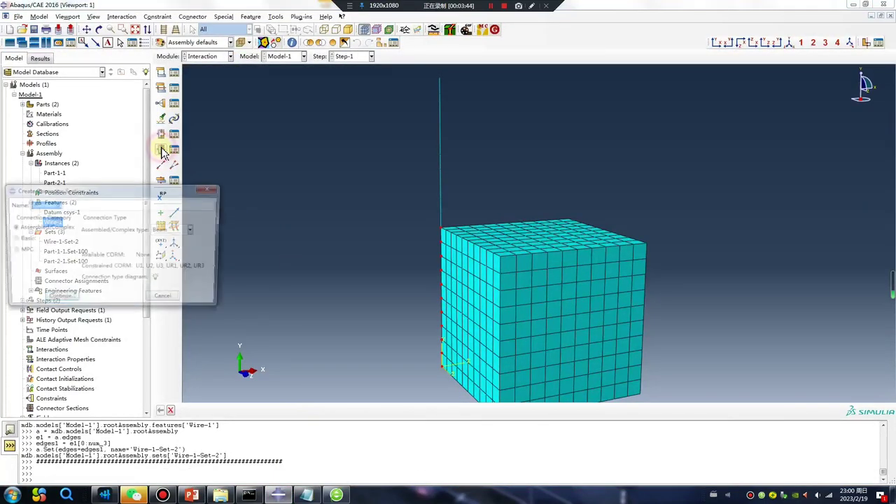
{"action": "left_click", "coordinate": [21, 241]}
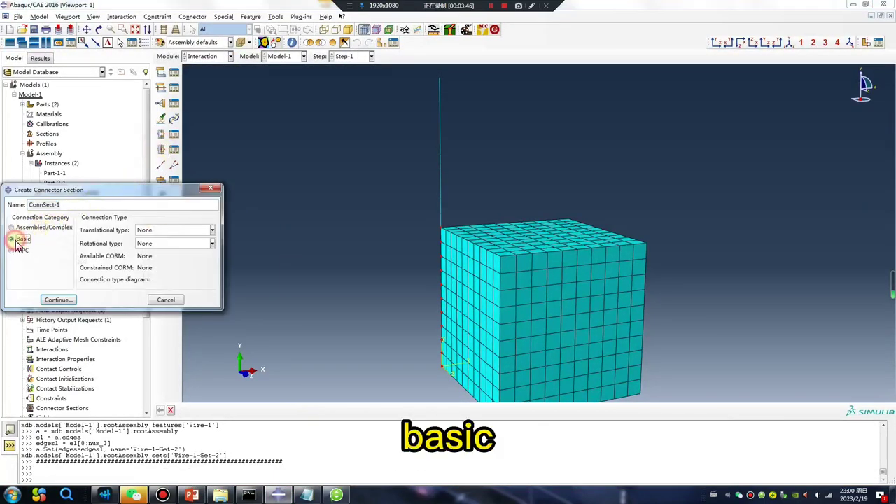
{"action": "left_click", "coordinate": [148, 231]}
{"action": "left_click", "coordinate": [168, 271]}
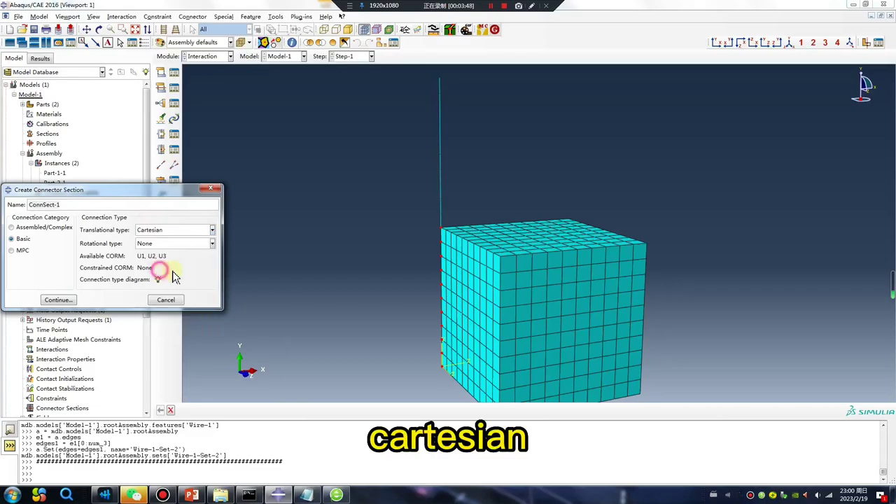
{"action": "left_click", "coordinate": [212, 243]}
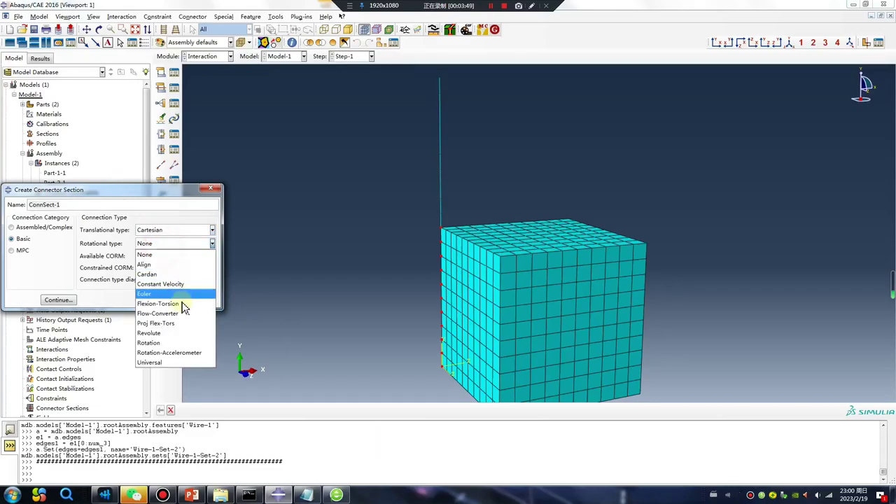
{"action": "left_click", "coordinate": [168, 343]}
{"action": "left_click", "coordinate": [159, 280]}
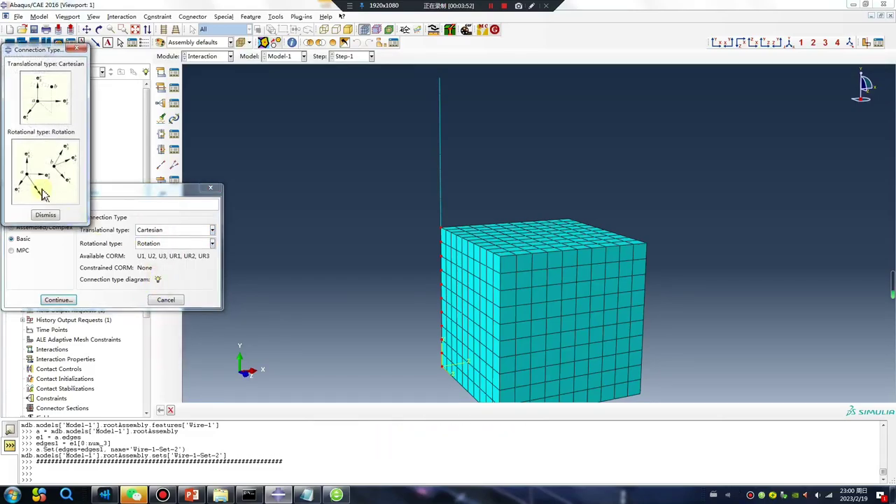
{"action": "left_click", "coordinate": [53, 213]}
{"action": "left_click", "coordinate": [70, 301]}
Step: Add a nonlinear, uncoupled elasticity behavior for F1 to the connector section and start its force–displacement table with a negative force
{"action": "left_click", "coordinate": [329, 189]}
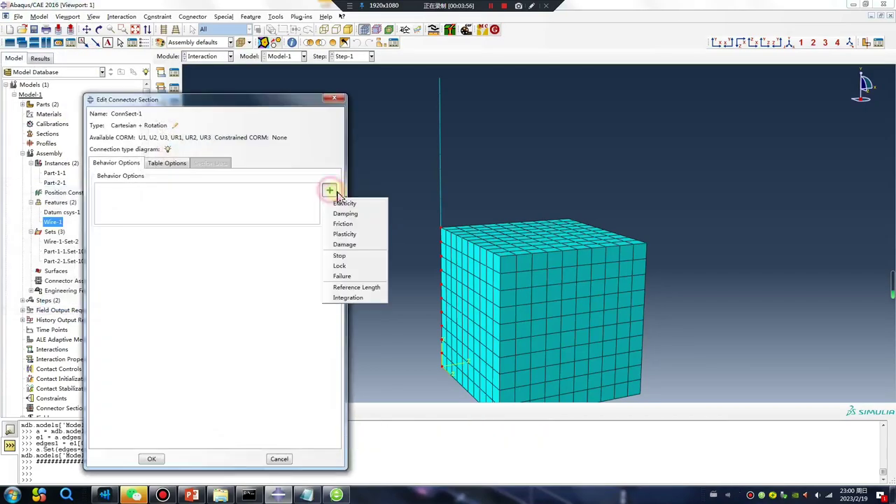
{"action": "left_click", "coordinate": [344, 202]}
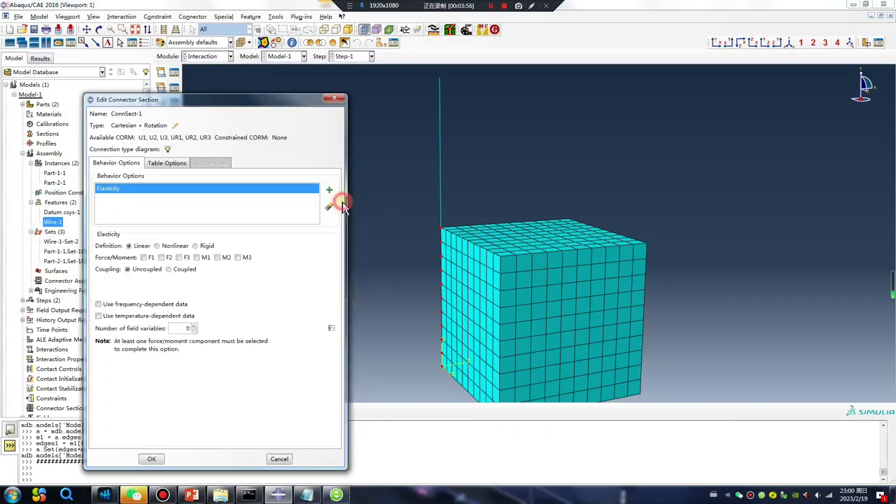
{"action": "left_click", "coordinate": [157, 247]}
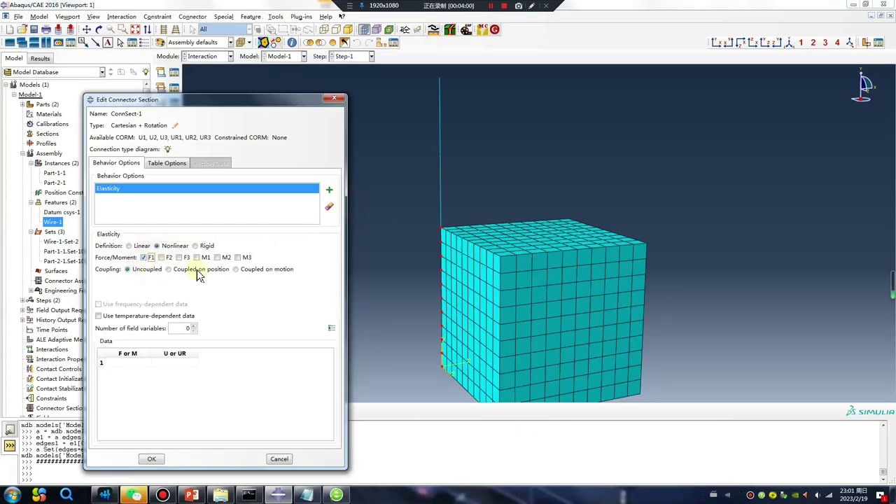
{"action": "left_click", "coordinate": [132, 362]}
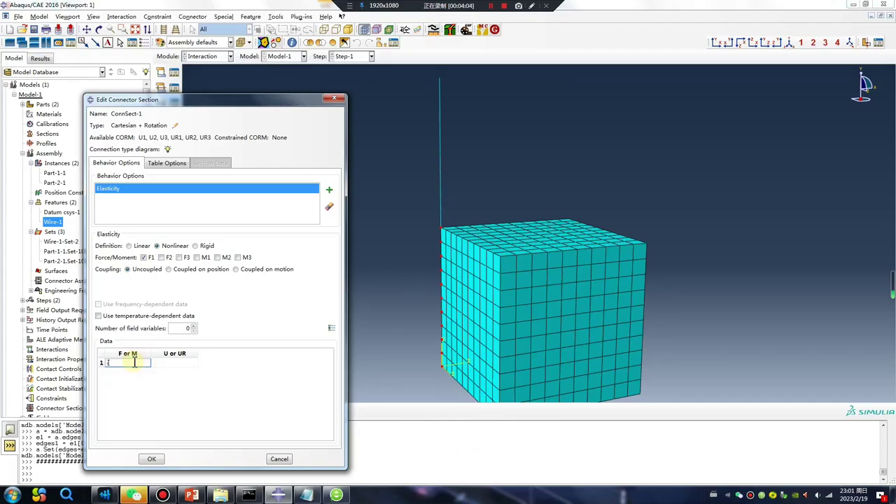
{"action": "type", "text": "-"}
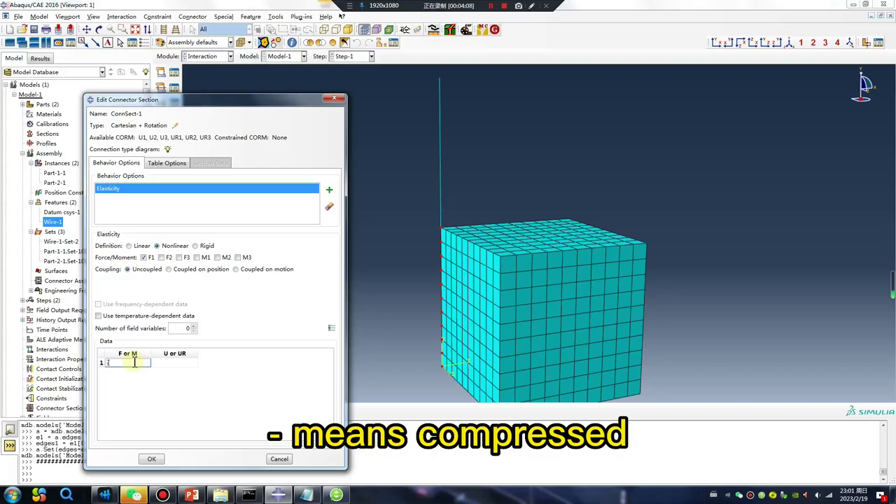
{"action": "left_click", "coordinate": [531, 6]}
{"action": "left_click_drag", "start_coordinate": [194, 239], "coordinate": [260, 239]}
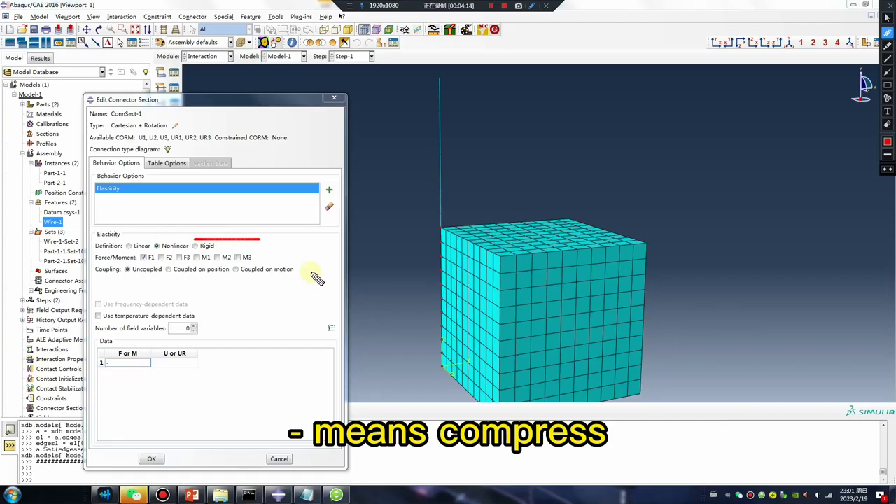
{"action": "left_click_drag", "start_coordinate": [276, 316], "coordinate": [381, 329]}
{"action": "left_click_drag", "start_coordinate": [335, 265], "coordinate": [335, 372]}
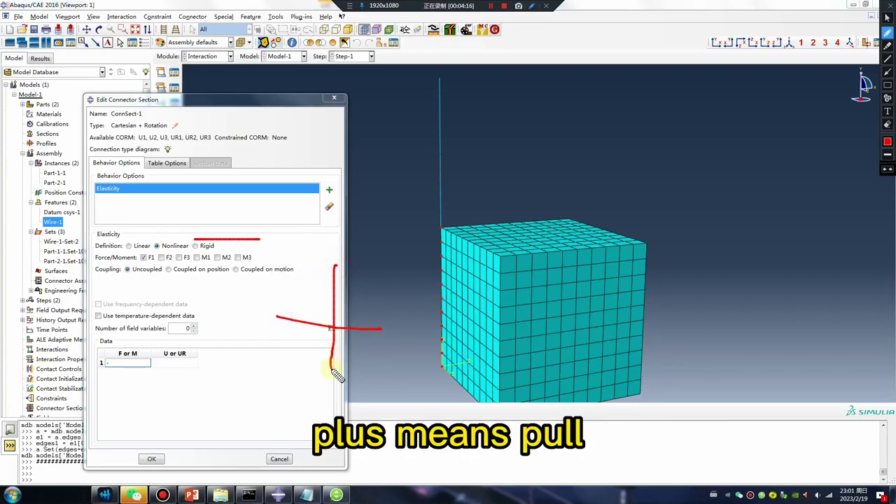
{"action": "mouse_move", "coordinate": [495, 378]}
{"action": "left_mouse_down"}
{"action": "mouse_move", "coordinate": [620, 213]}
{"action": "mouse_move", "coordinate": [594, 234]}
{"action": "left_mouse_up"}
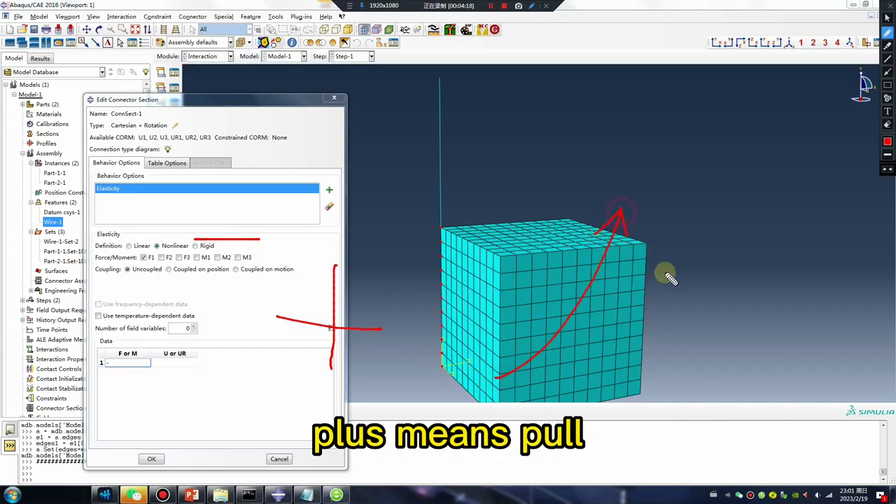
{"action": "left_click_drag", "start_coordinate": [668, 266], "coordinate": [693, 428]}
{"action": "left_click_drag", "start_coordinate": [689, 230], "coordinate": [704, 273]}
{"action": "left_click_drag", "start_coordinate": [746, 234], "coordinate": [815, 277]}
{"action": "left_click_drag", "start_coordinate": [836, 136], "coordinate": [817, 281]}
{"action": "left_click_drag", "start_coordinate": [843, 203], "coordinate": [838, 313]}
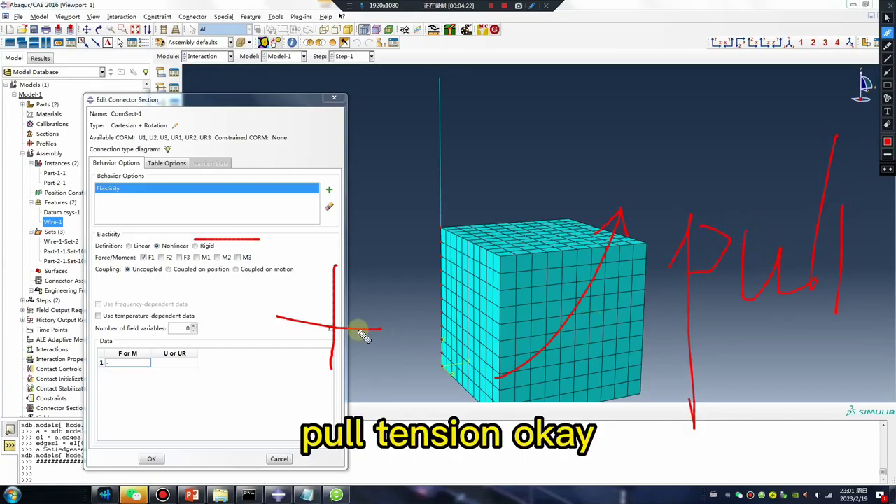
{"action": "key", "text": "Escape"}
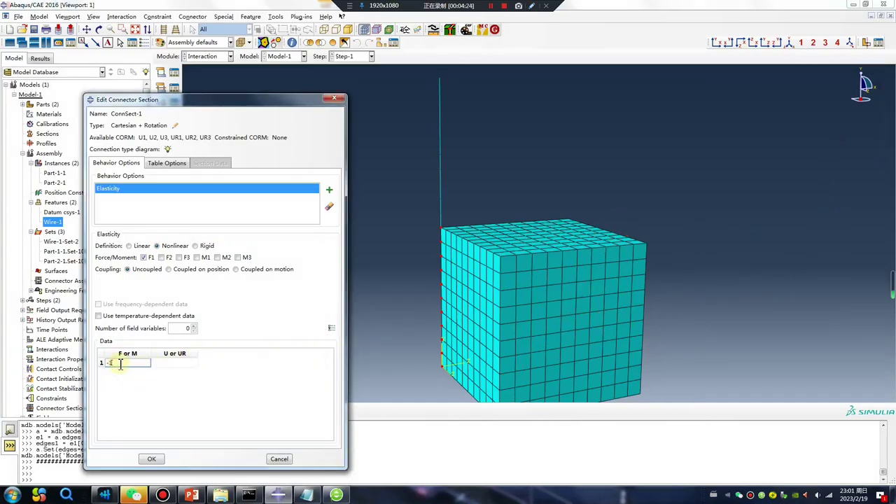
Step: Fill the F1 elasticity table with force–displacement pairs -100 / -5, 0 / 0 and 100 / 5
{"action": "left_click", "coordinate": [173, 363]}
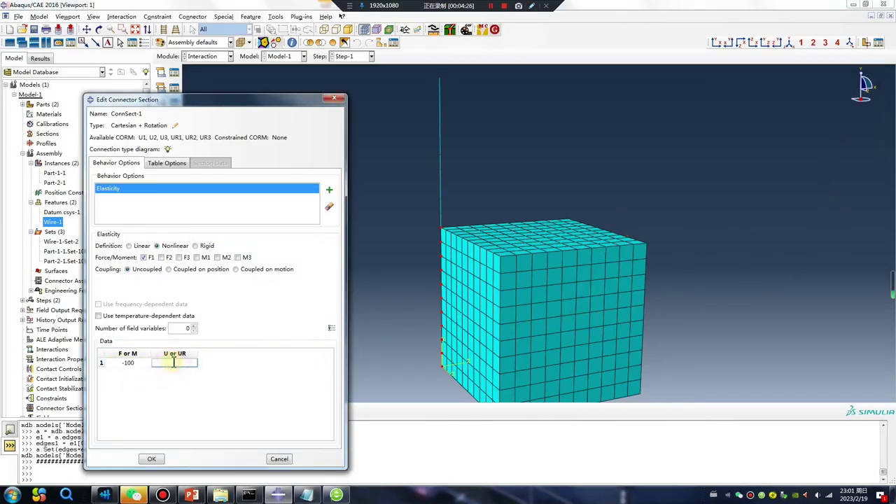
{"action": "key", "text": "Tab"}
{"action": "type", "text": "0"}
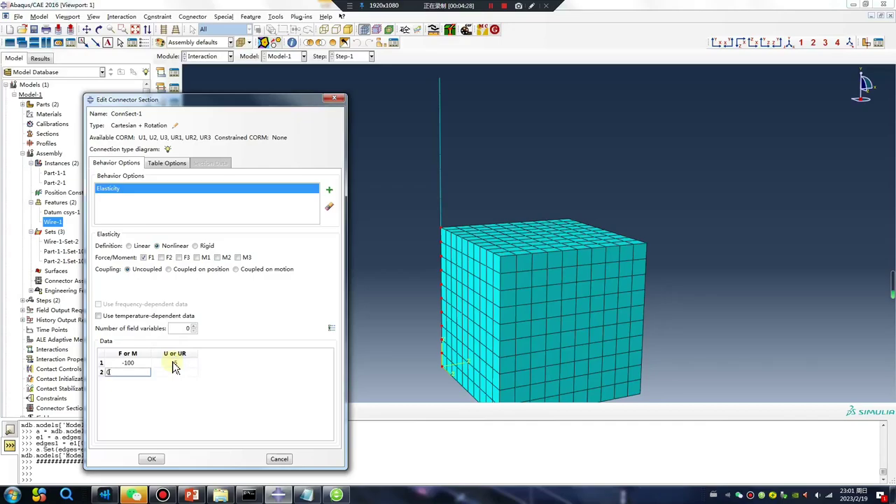
{"action": "left_click", "coordinate": [187, 371]}
{"action": "key", "text": "Tab"}
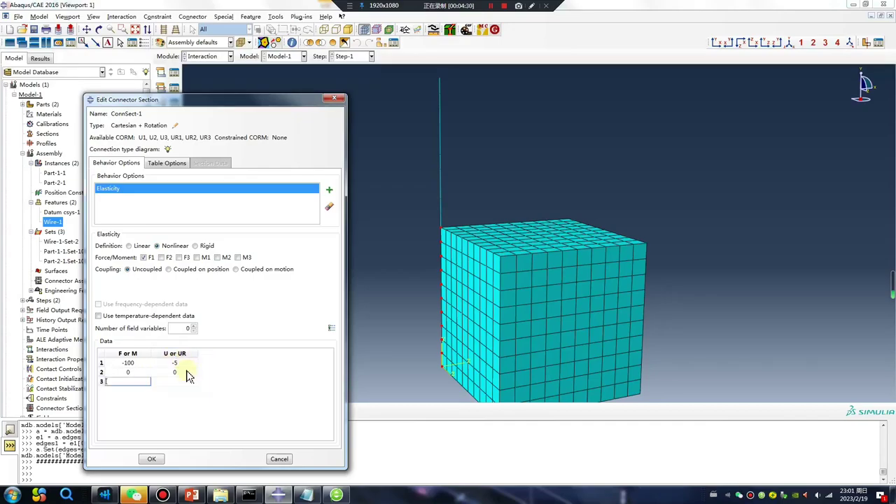
{"action": "left_click", "coordinate": [184, 381]}
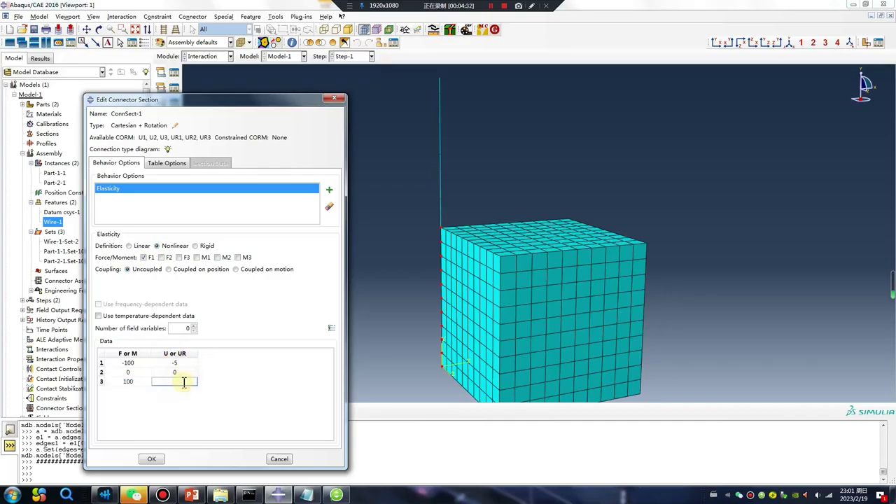
{"action": "type", "text": "5"}
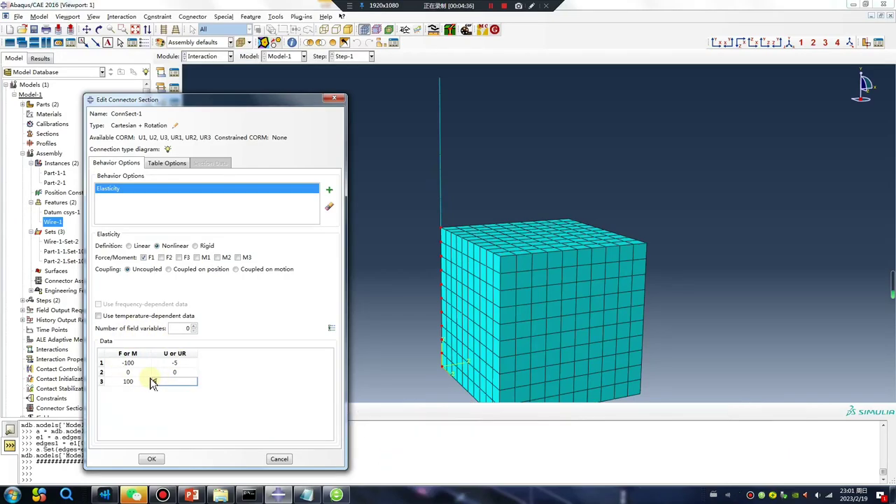
Step: Add a second elasticity behavior to the connector section, defined as nonlinear for F2
{"action": "left_click", "coordinate": [329, 189]}
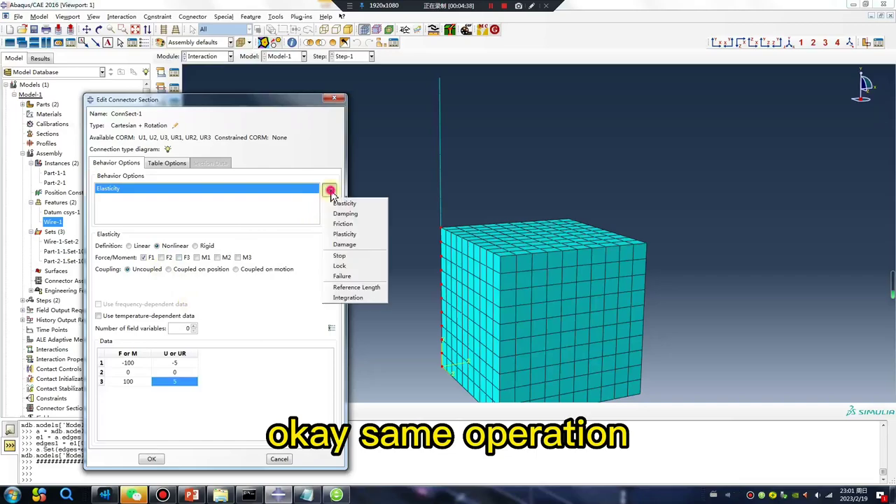
{"action": "left_click", "coordinate": [352, 199]}
{"action": "left_click", "coordinate": [156, 246]}
{"action": "left_click", "coordinate": [161, 256]}
Step: Fill the F2 elasticity table with force–displacement pairs -100 / -0.52, 0 / 0 and 100 / 5
{"action": "left_click", "coordinate": [138, 362]}
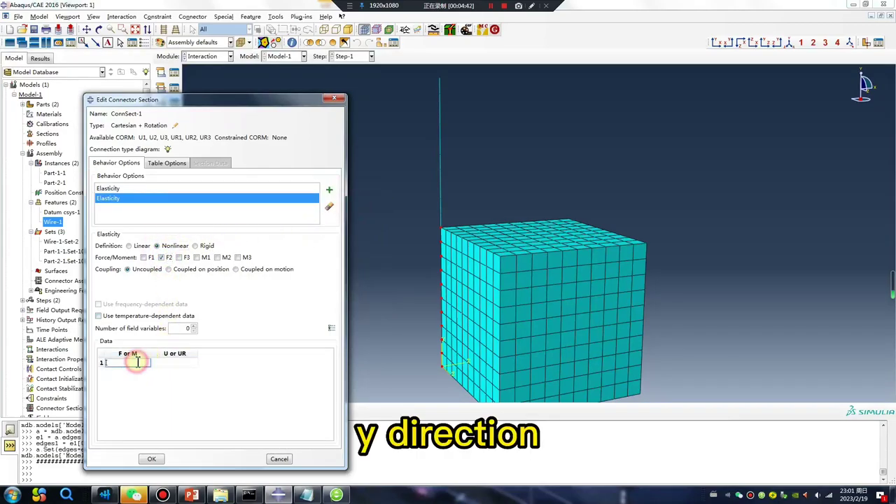
{"action": "type", "text": "-100"}
{"action": "left_click", "coordinate": [175, 362]}
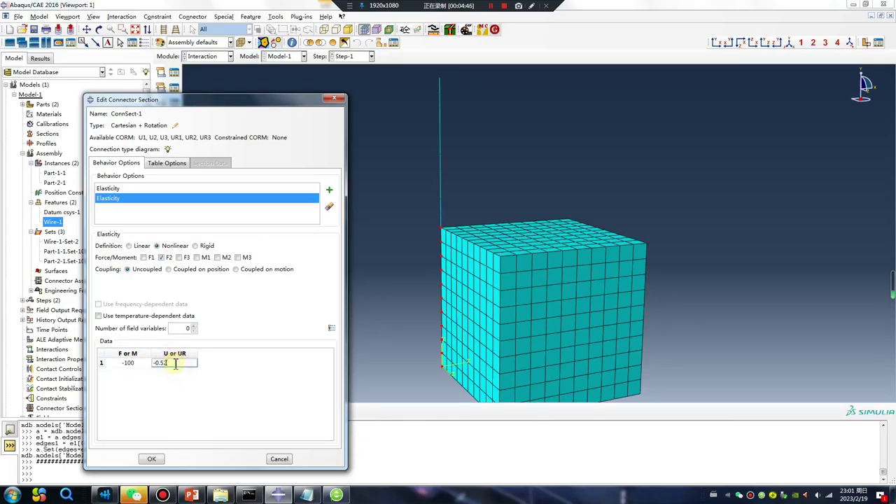
{"action": "type", "text": "-0.52"}
{"action": "key", "text": "Tab"}
{"action": "type", "text": "0"}
{"action": "left_click", "coordinate": [176, 371]}
{"action": "type", "text": "0"}
{"action": "key", "text": "Tab"}
{"action": "type", "text": "1"}
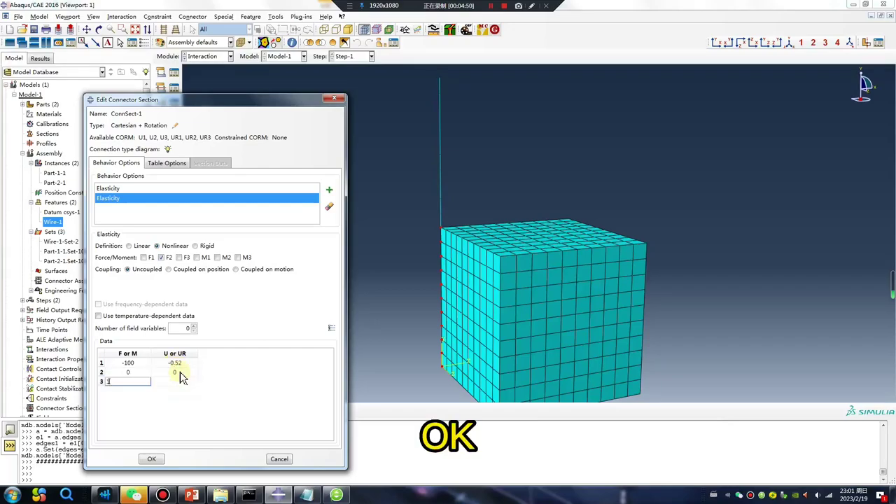
{"action": "type", "text": "00"}
{"action": "left_click", "coordinate": [181, 384]}
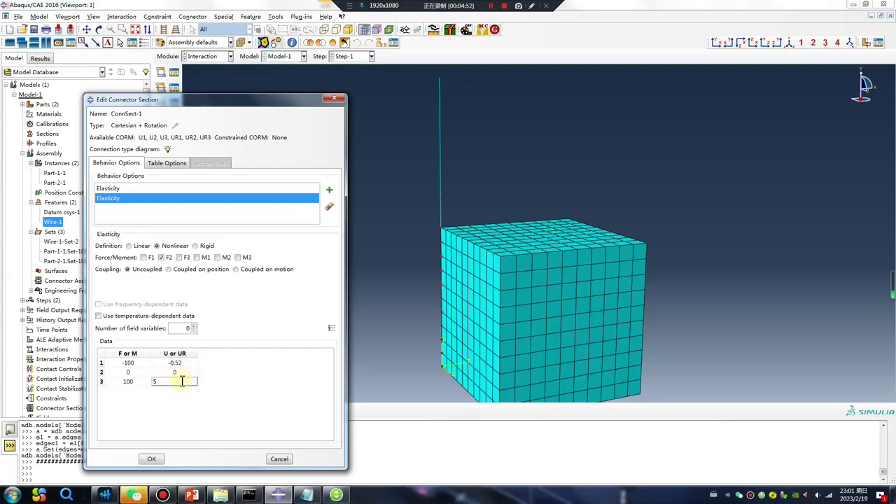
Step: Add a third elasticity behavior to the connector section, defined as nonlinear for F3
{"action": "left_click", "coordinate": [329, 190]}
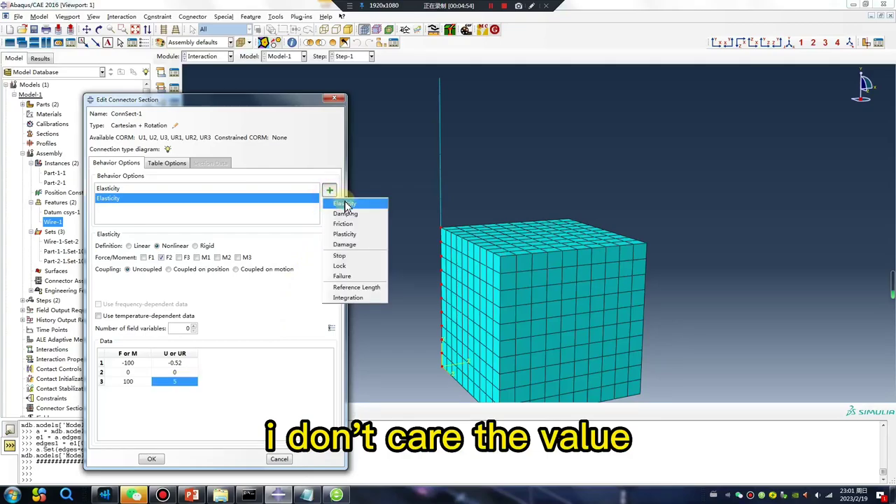
{"action": "left_click", "coordinate": [344, 204]}
{"action": "left_click", "coordinate": [181, 258]}
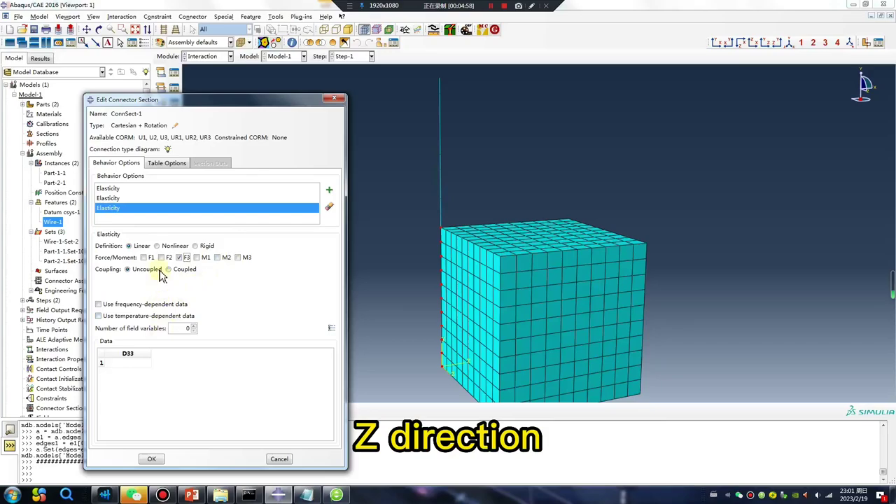
{"action": "left_click", "coordinate": [157, 246]}
Step: Fill the F3 elasticity table with force–displacement pairs -100 / -1, 0 / 0 and 100 / 1, and save the connector section
{"action": "left_click", "coordinate": [140, 361]}
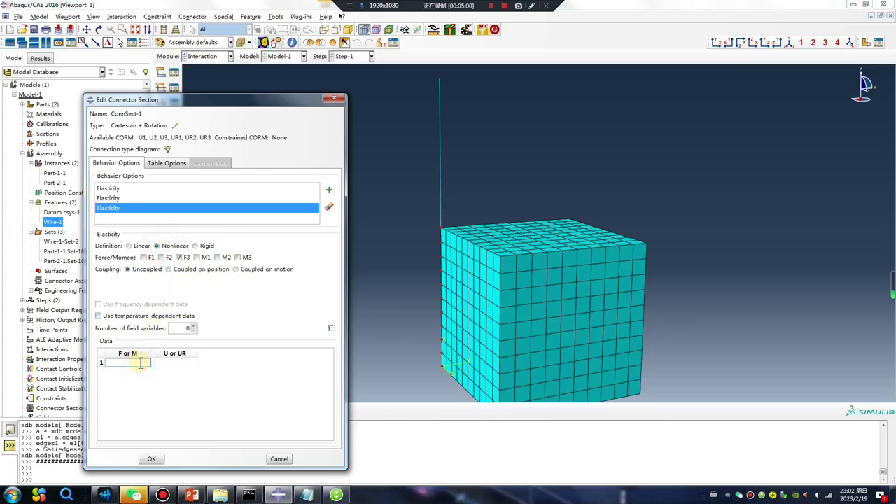
{"action": "left_click", "coordinate": [172, 363]}
{"action": "key", "text": "Tab"}
{"action": "type", "text": "0"}
{"action": "key", "text": "Tab"}
{"action": "type", "text": "0"}
{"action": "key", "text": "Tab"}
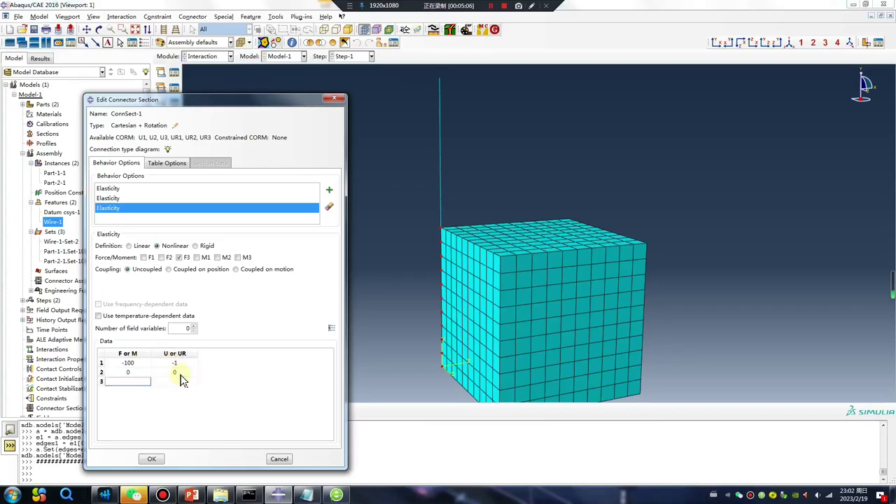
{"action": "left_click", "coordinate": [181, 381]}
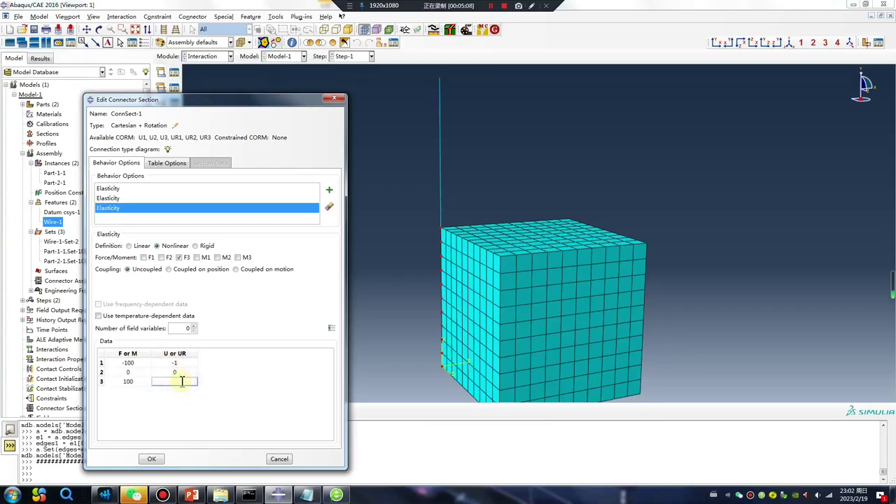
{"action": "type", "text": "1"}
{"action": "left_click", "coordinate": [133, 362]}
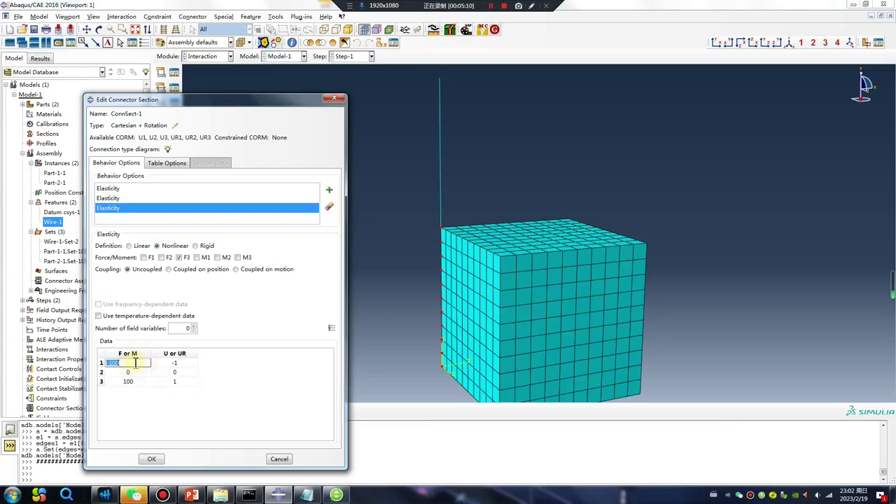
{"action": "left_click", "coordinate": [135, 381]}
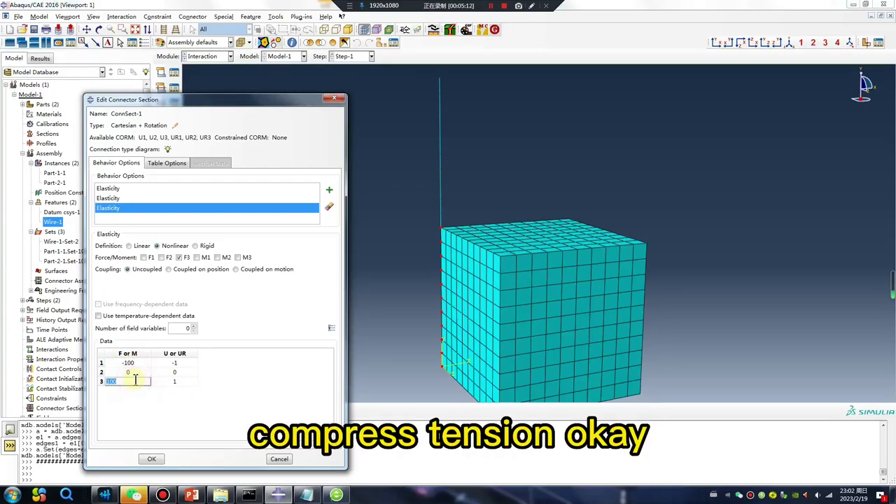
{"action": "left_click", "coordinate": [153, 458]}
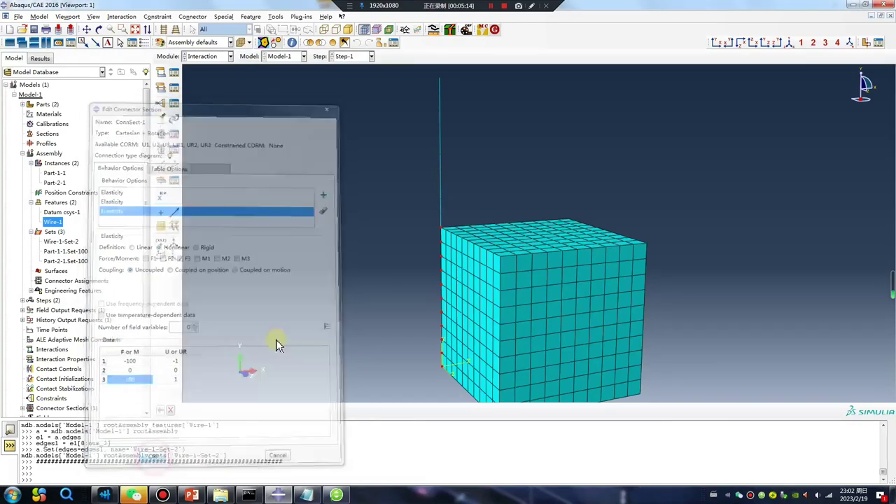
Step: Assign connector section ConnSect-1 to the wire set Wire-1-Set-2, with the selection highlighted in the viewport
{"action": "left_click", "coordinate": [161, 138]}
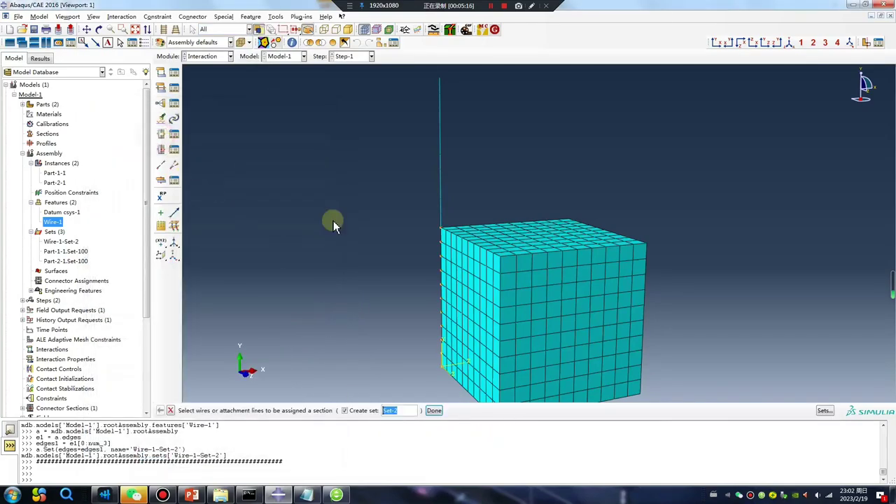
{"action": "left_click", "coordinate": [822, 410]}
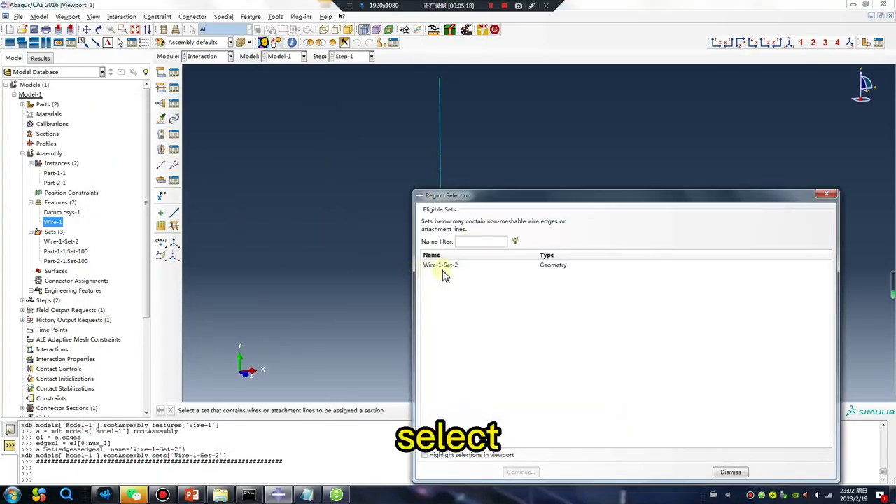
{"action": "left_click", "coordinate": [440, 266]}
{"action": "left_click_drag", "start_coordinate": [483, 195], "coordinate": [594, 151]}
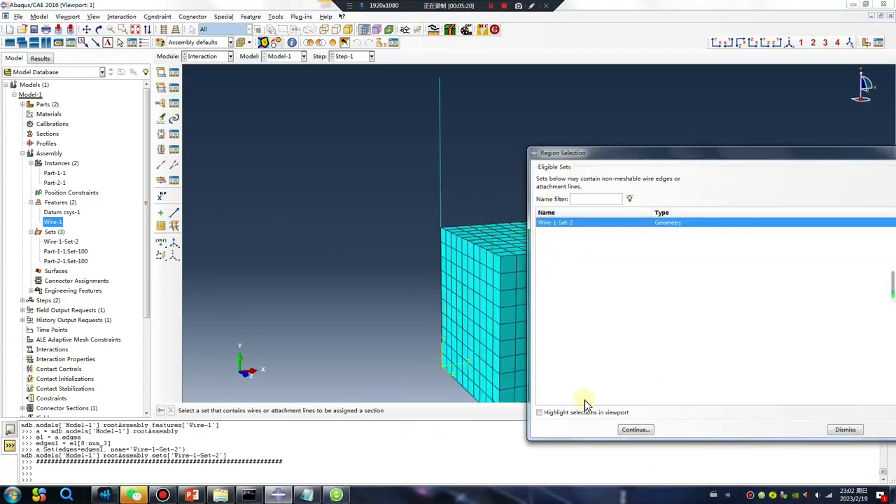
{"action": "left_click", "coordinate": [540, 412]}
{"action": "left_click", "coordinate": [633, 430]}
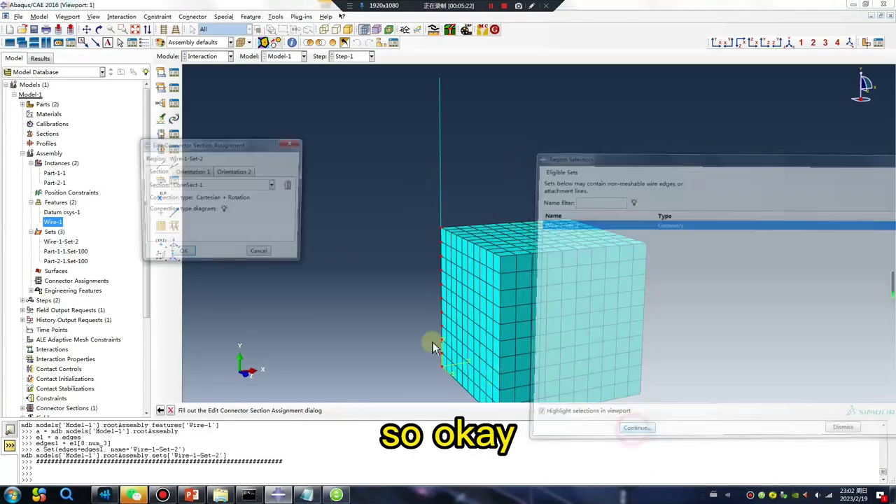
{"action": "left_click", "coordinate": [180, 256]}
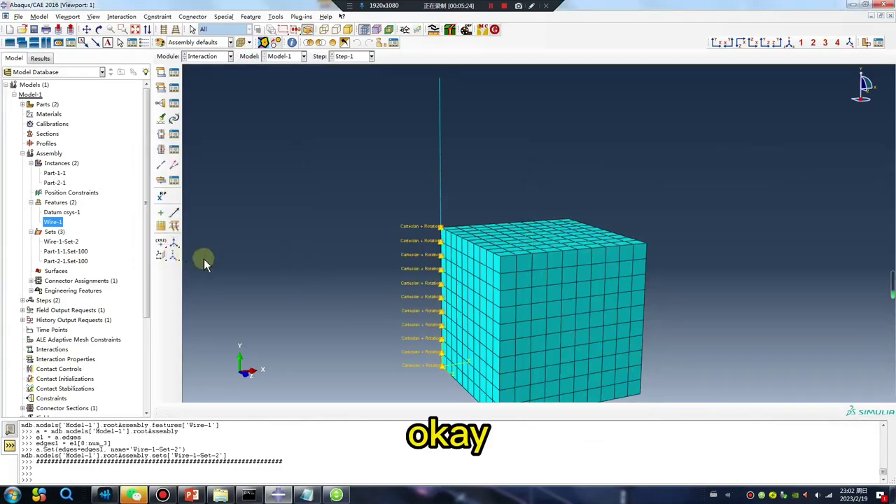
{"action": "scroll", "coordinate": [465, 249], "scroll_direction": "up", "scroll_amount": 3}
{"action": "scroll", "coordinate": [448, 233], "scroll_direction": "down", "scroll_amount": 1}
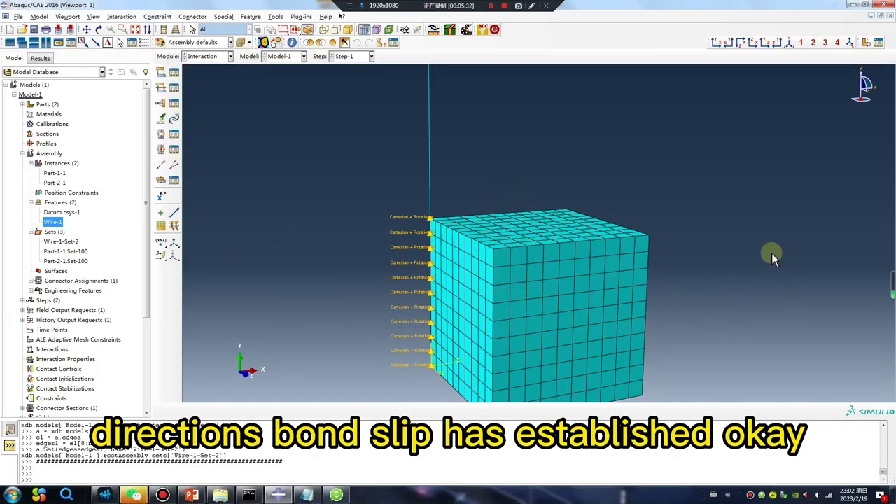
{"action": "scroll", "coordinate": [402, 284], "scroll_direction": "down", "scroll_amount": 2}
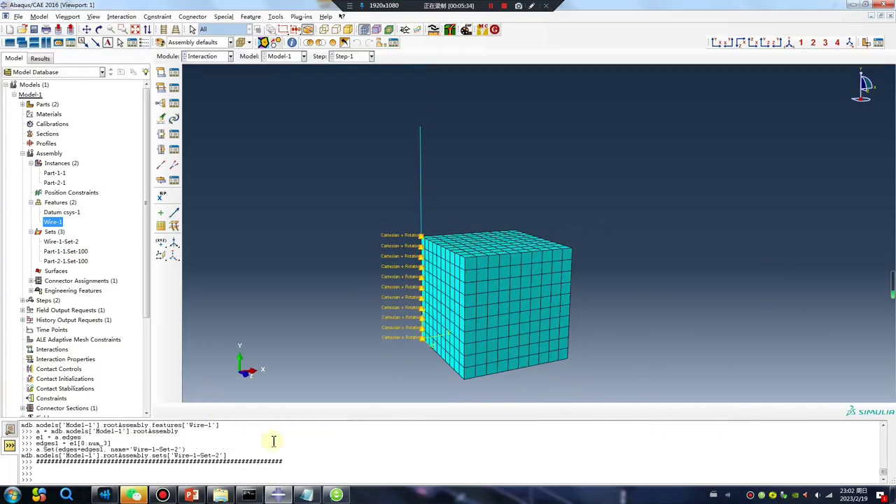
Step: Switch to the browser and locate the "# 88 Abaqus Tutorial# Connector script" video on the CAE Master YouTube channel
{"action": "left_click", "coordinate": [336, 495]}
{"action": "mouse_move", "coordinate": [592, 323]}
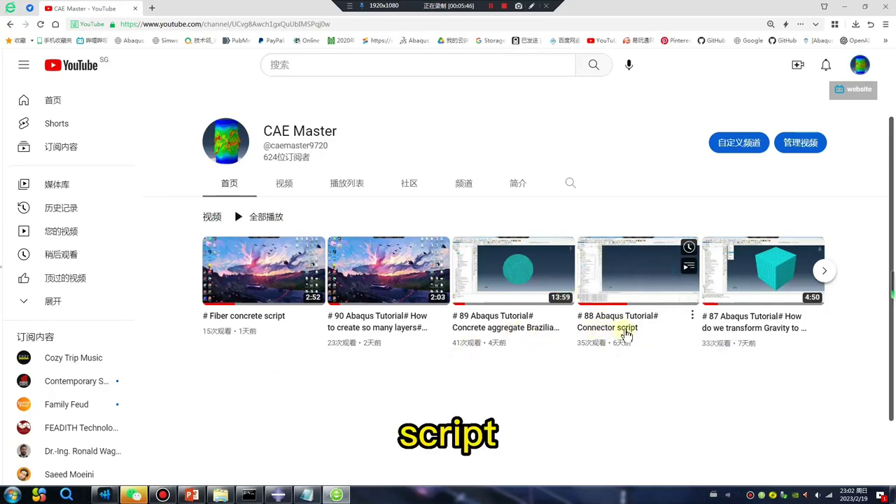
Step: Switch to the PowerPoint presentation and view the Wechat contact slide and the Advertising Time slide
{"action": "mouse_move", "coordinate": [191, 495]}
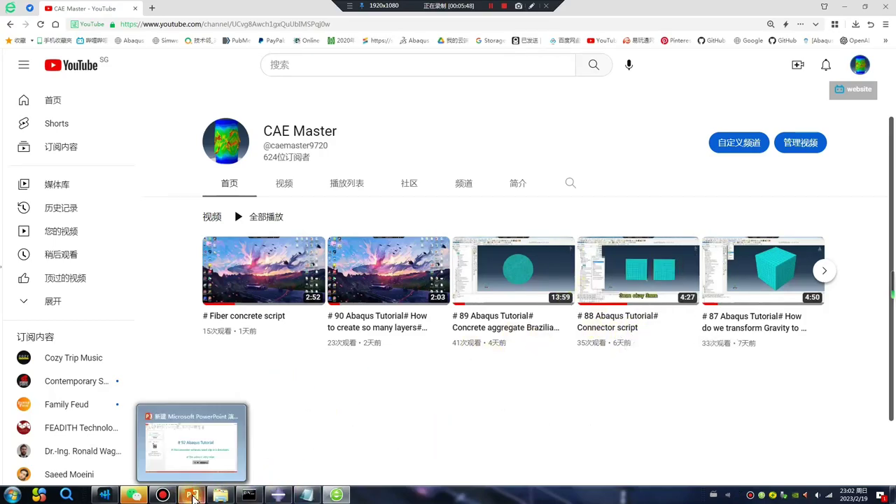
{"action": "left_click", "coordinate": [190, 437]}
{"action": "left_click", "coordinate": [137, 251]}
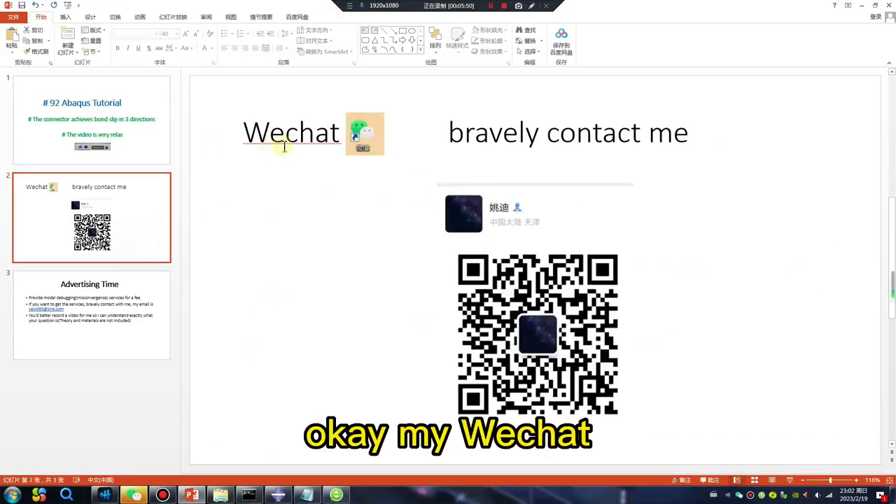
{"action": "left_click", "coordinate": [157, 324]}
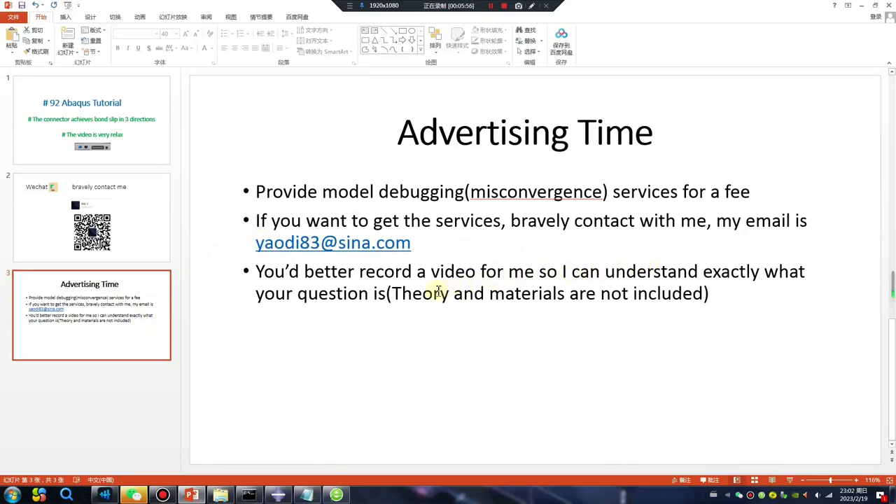
{"action": "left_click", "coordinate": [137, 257]}
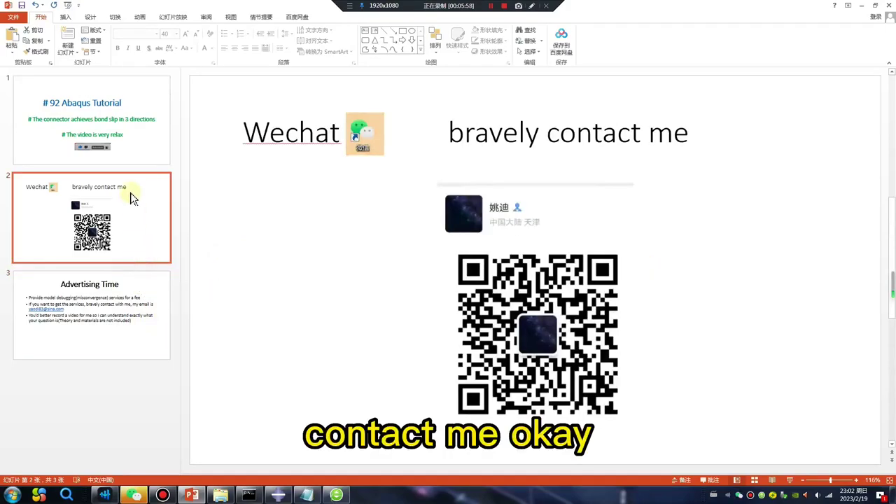
{"action": "left_click", "coordinate": [117, 310]}
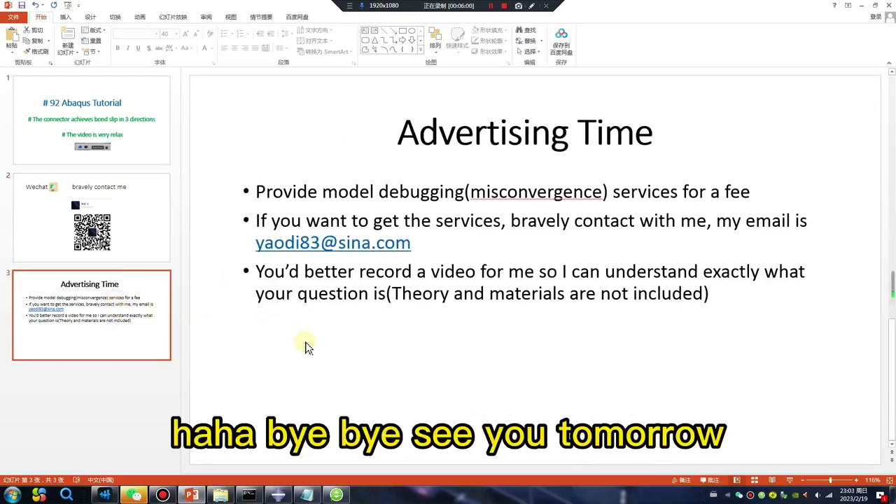